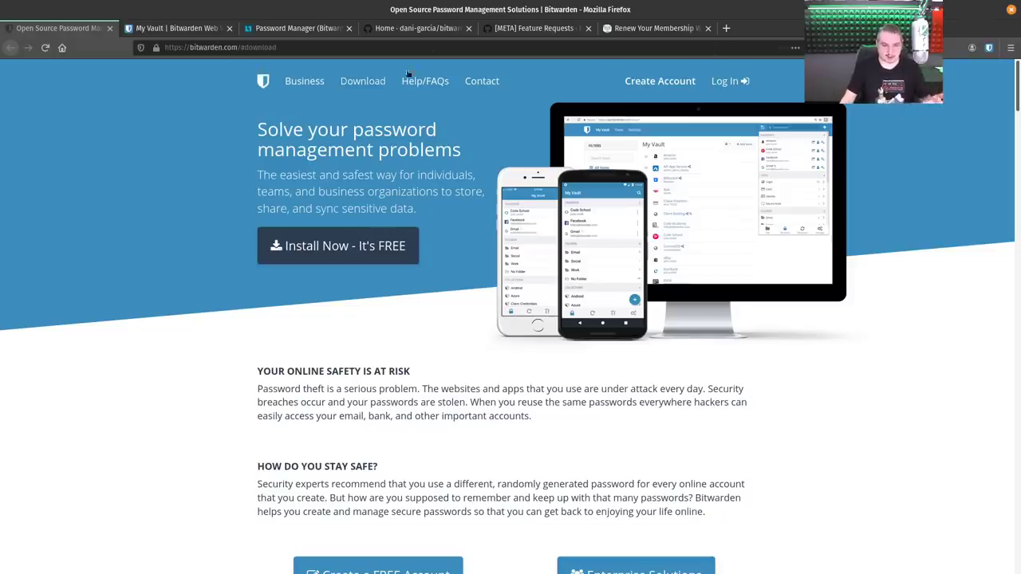
# Switch to the 'Renew Your Membership' tab showing the empty SWCRC company information form.
pyautogui.click(627, 30)
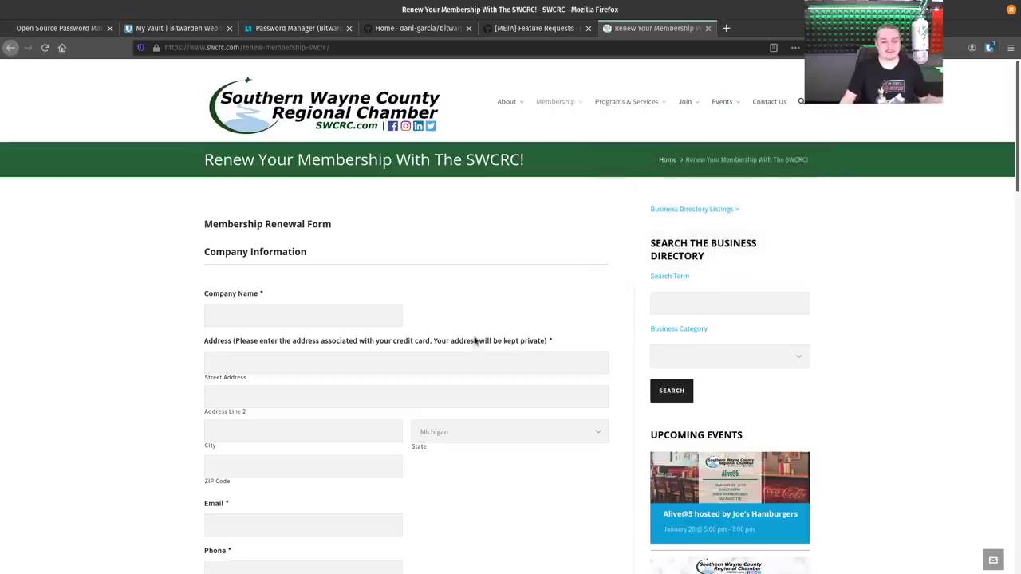
# Review the Office ID identity's details in the extension, then list this site's login, card and identity.
pyautogui.click(986, 49)
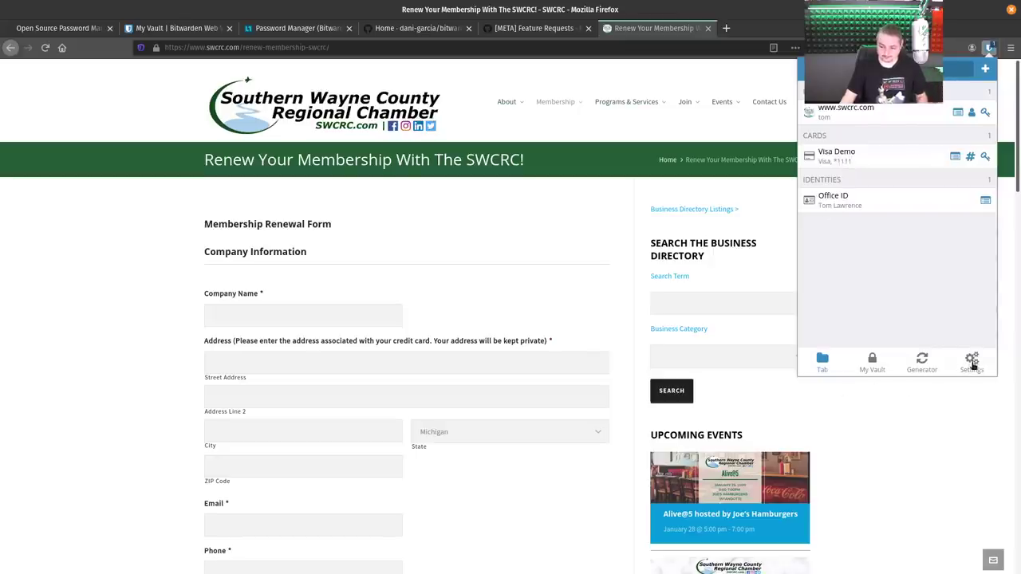
pyautogui.click(858, 369)
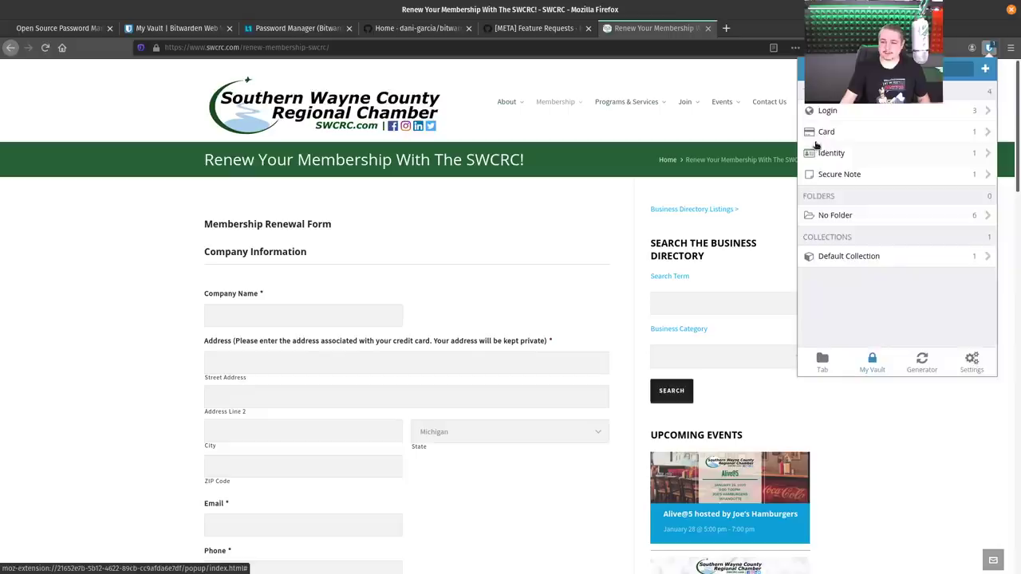
pyautogui.click(821, 151)
pyautogui.click(829, 114)
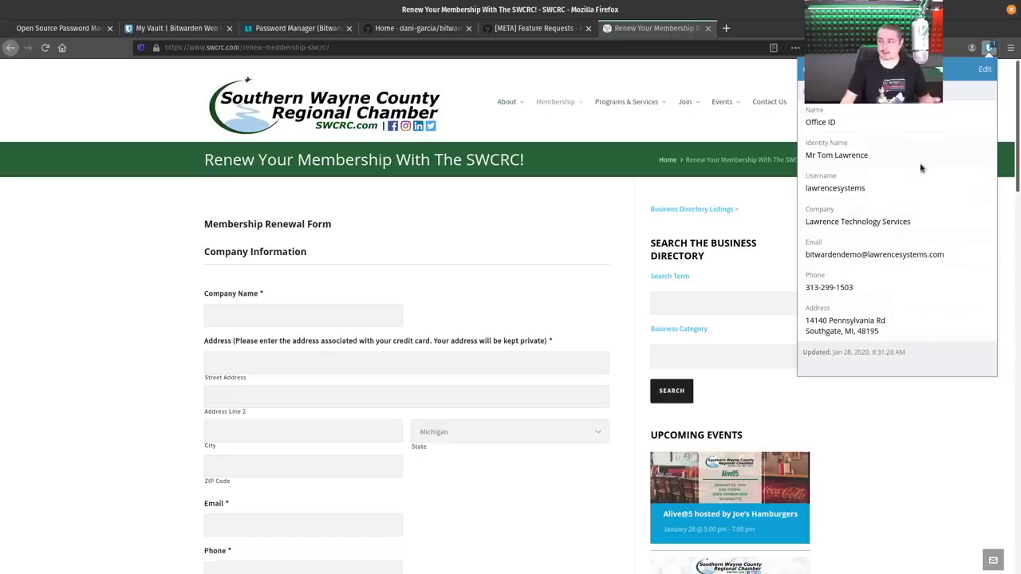
pyautogui.press('Escape')
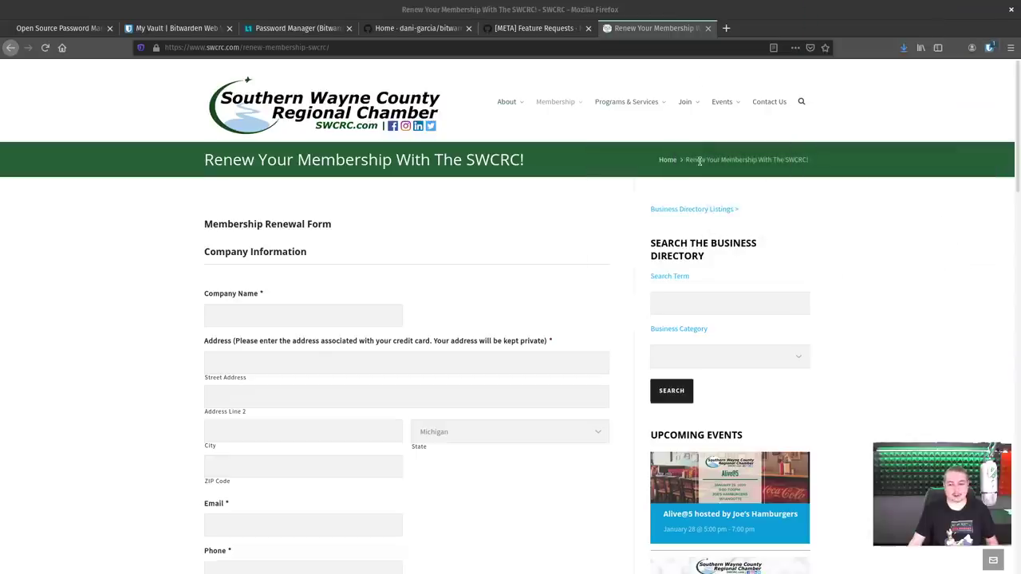
pyautogui.click(989, 48)
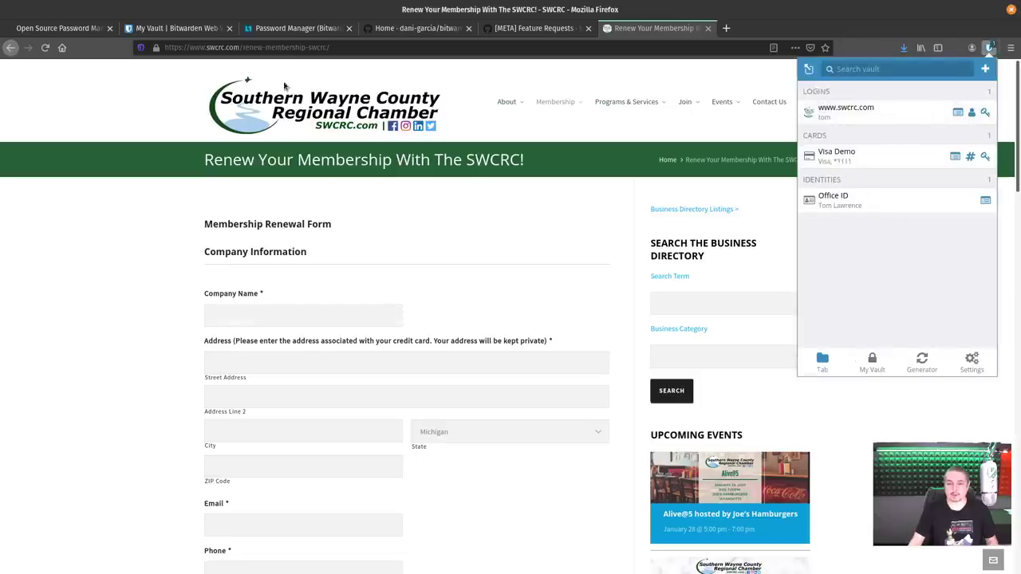
# In the web vault, filter to cards and inspect the Visa Demo card number without changes.
pyautogui.click(175, 28)
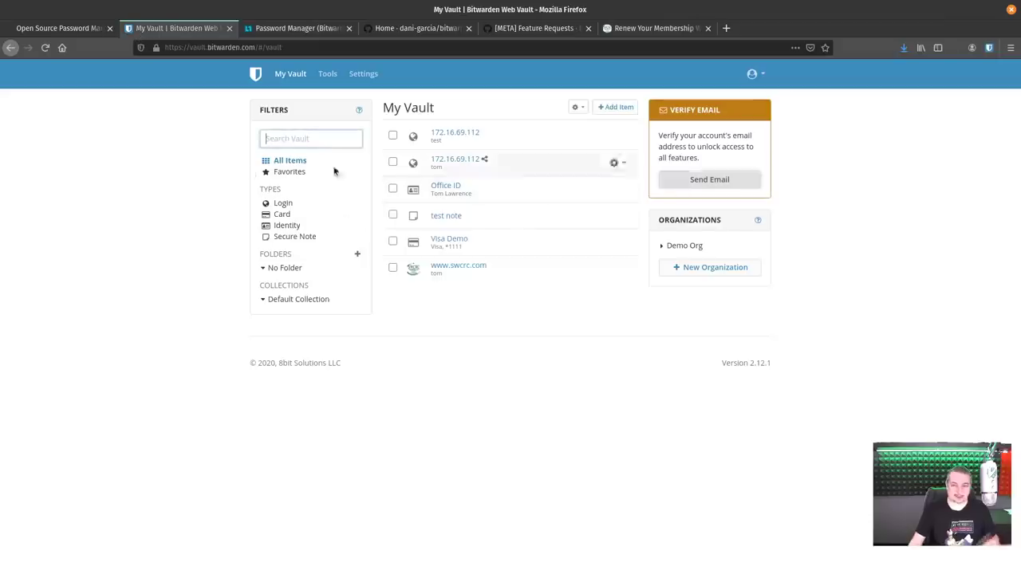
pyautogui.click(284, 215)
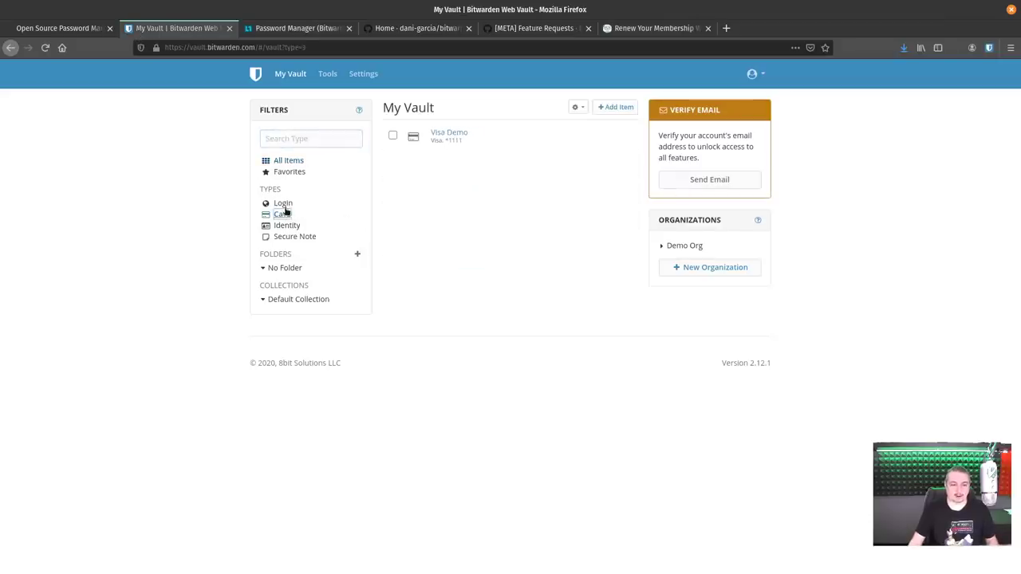
pyautogui.click(445, 134)
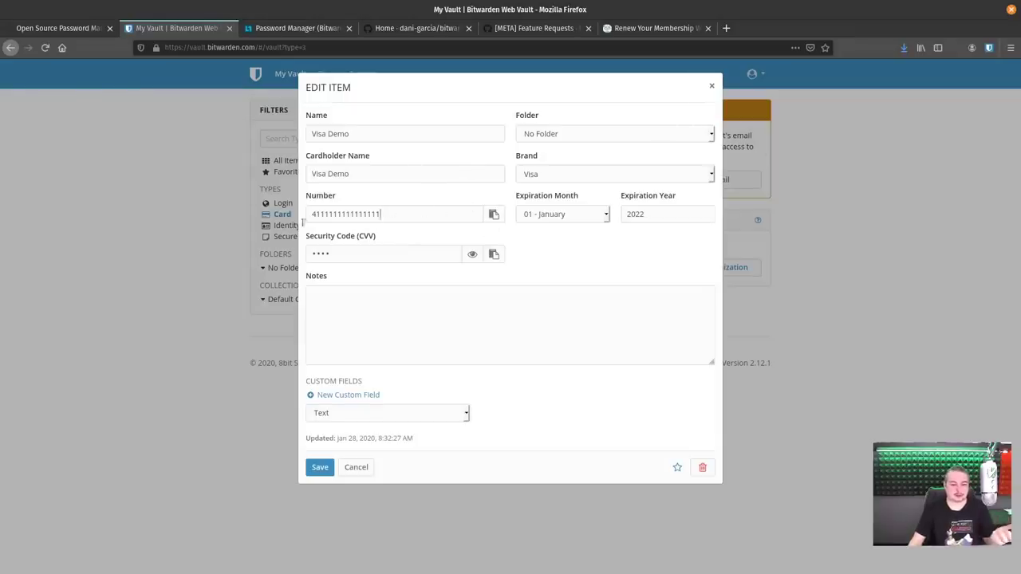
pyautogui.moveTo(303, 223); pyautogui.dragTo(223, 190)
pyautogui.click(712, 86)
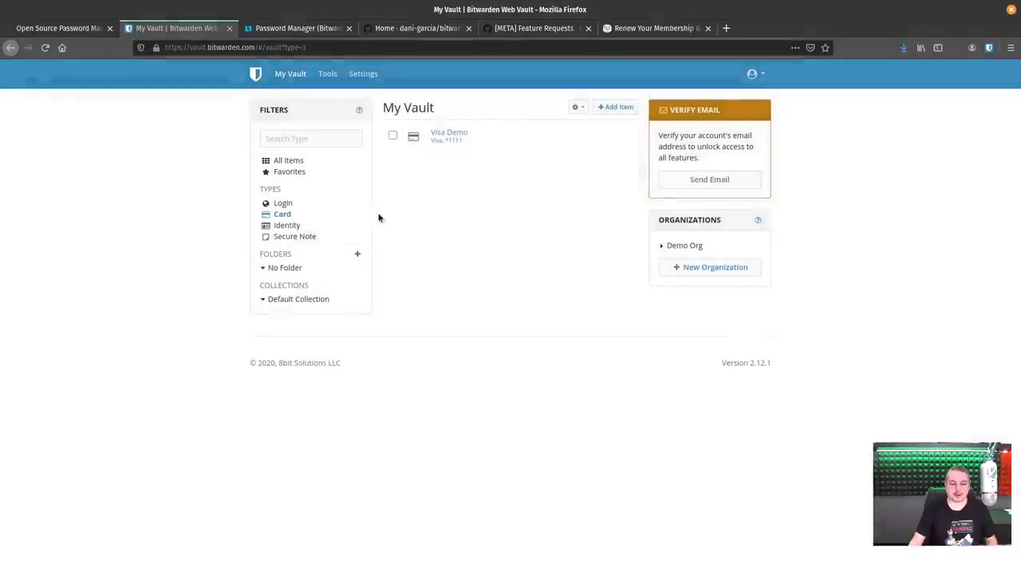
# Inspect the Office ID identity without saving, then return to the SWCRC renewal form.
pyautogui.click(281, 226)
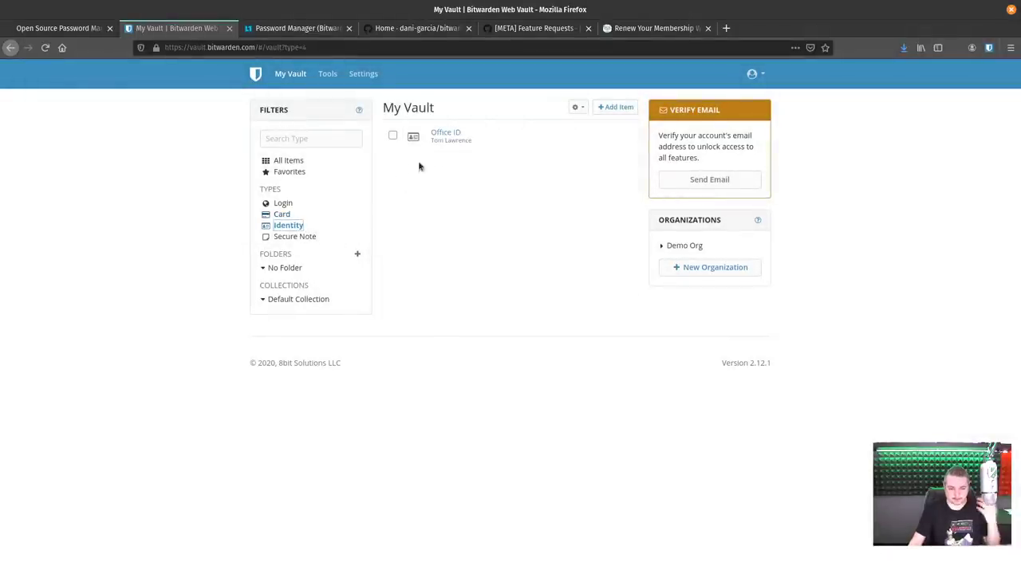
pyautogui.click(447, 133)
pyautogui.scroll(-5, 556, 325)
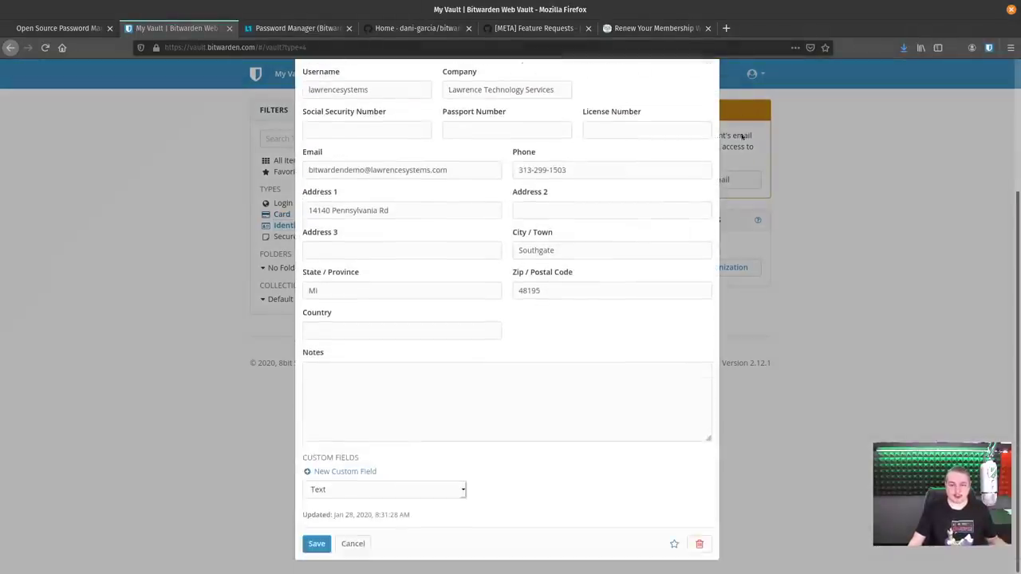
pyautogui.click(852, 171)
pyautogui.click(654, 28)
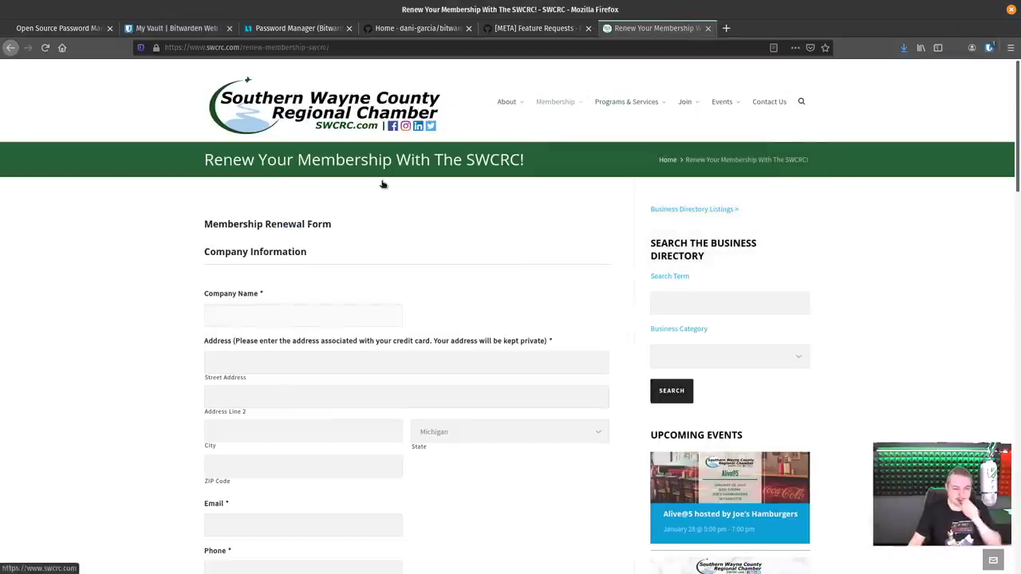
# Autofill the renewal form from the Office ID identity, then the payment fields from Visa Demo.
pyautogui.scroll(-2, 399, 276)
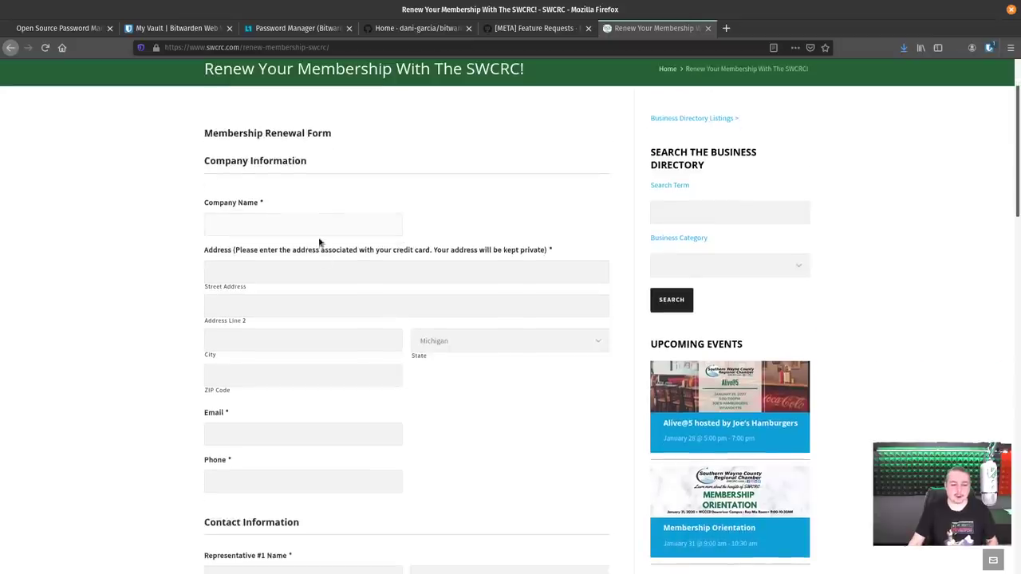
pyautogui.click(989, 47)
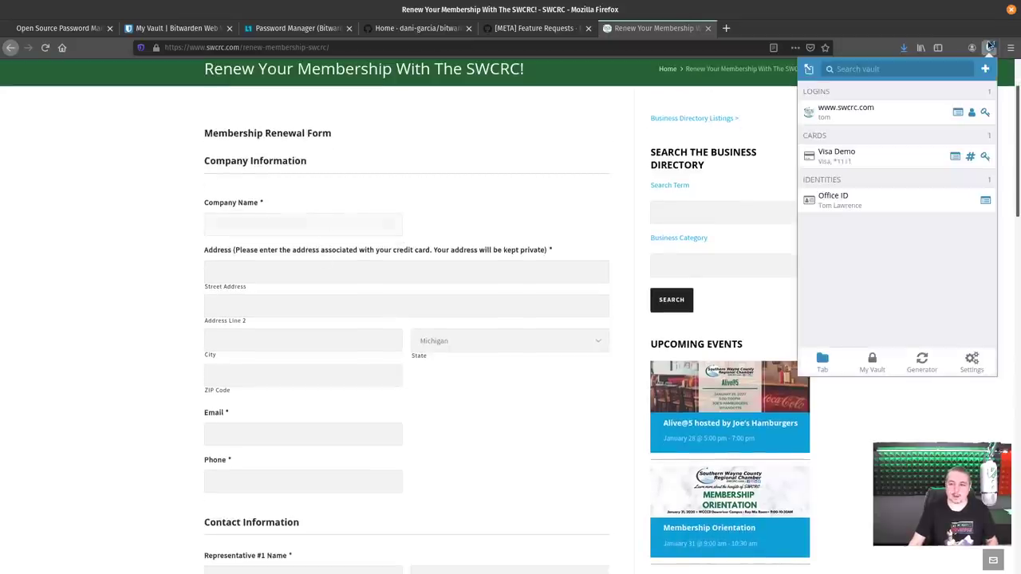
pyautogui.click(845, 203)
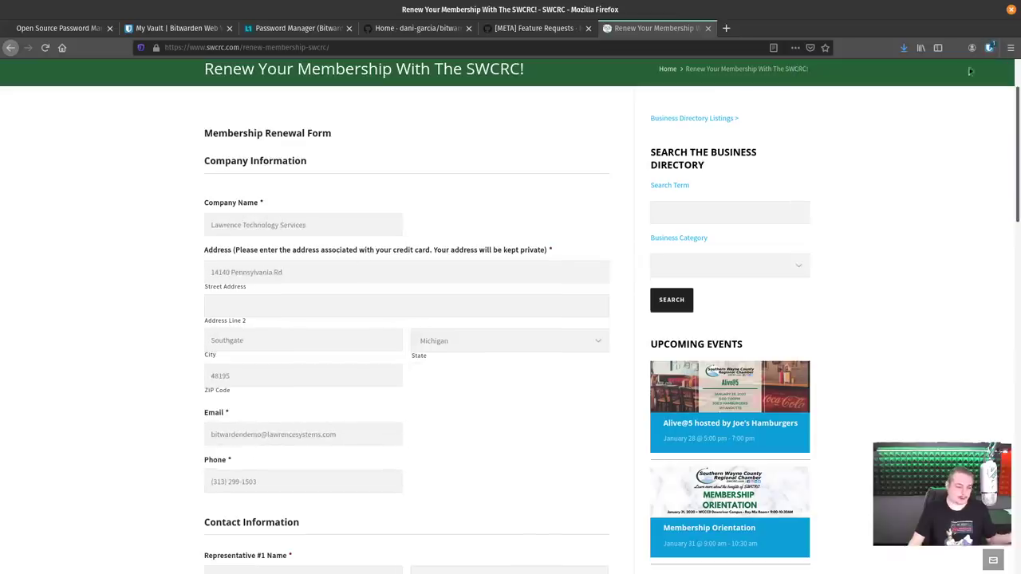
pyautogui.scroll(-6, 293, 290)
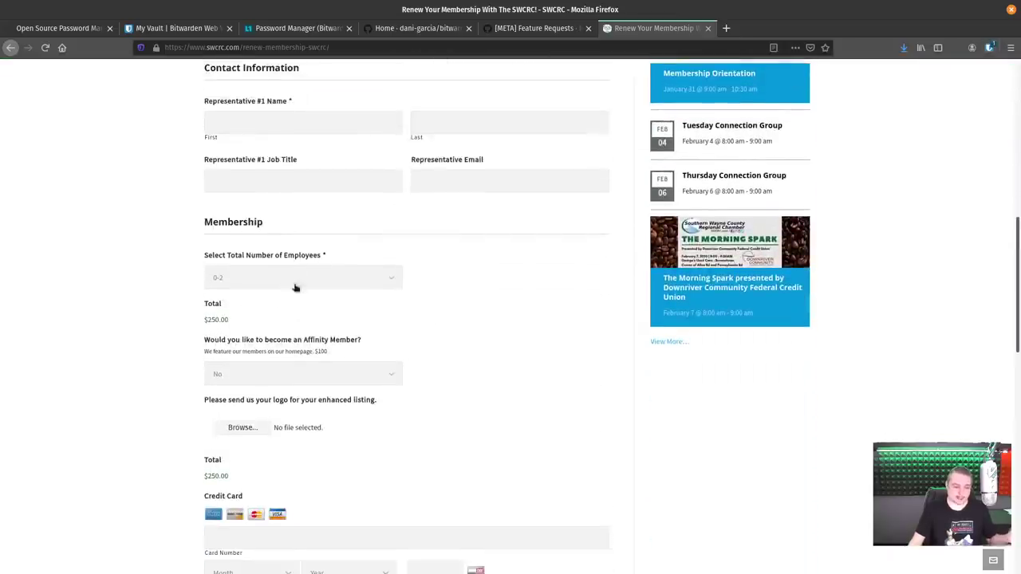
pyautogui.click(990, 47)
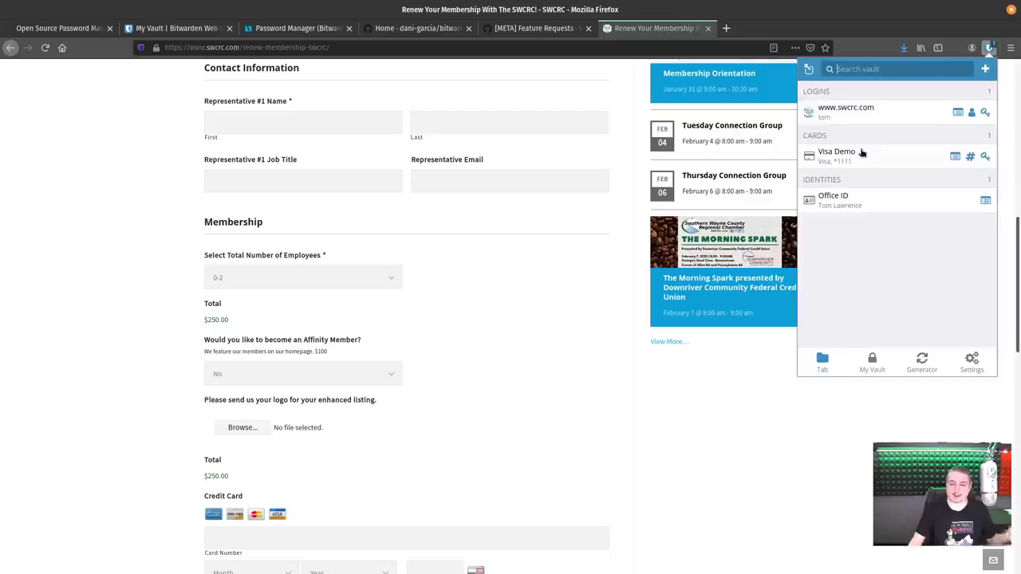
pyautogui.click(862, 153)
pyautogui.scroll(-2, 310, 375)
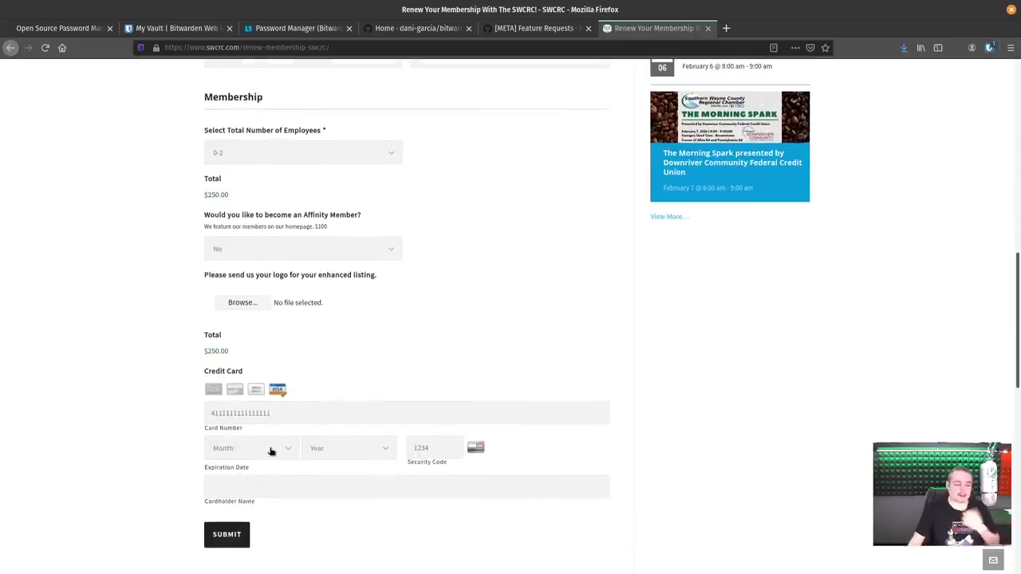
pyautogui.click(252, 449)
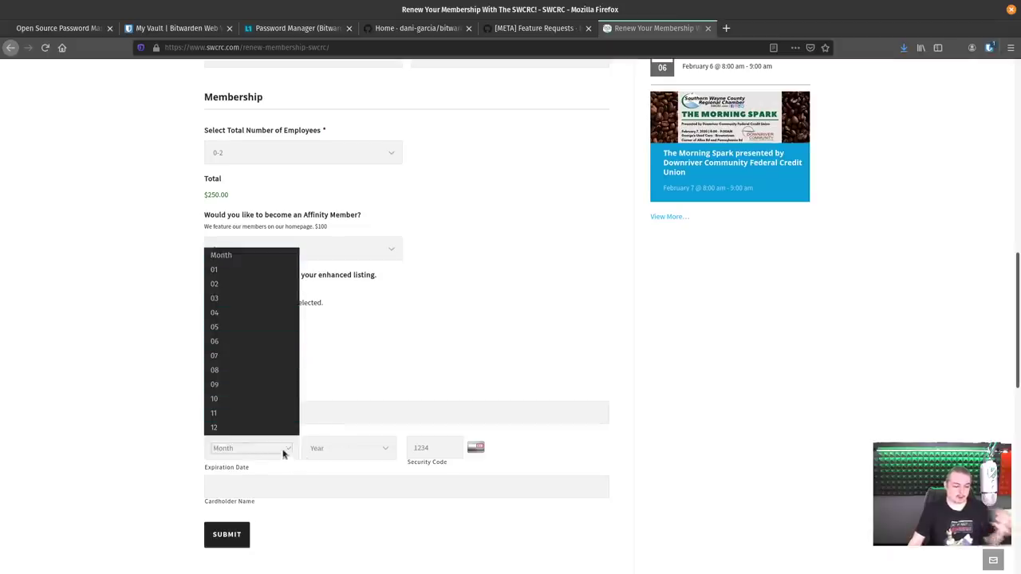
pyautogui.click(307, 449)
pyautogui.click(308, 449)
pyautogui.click(308, 449)
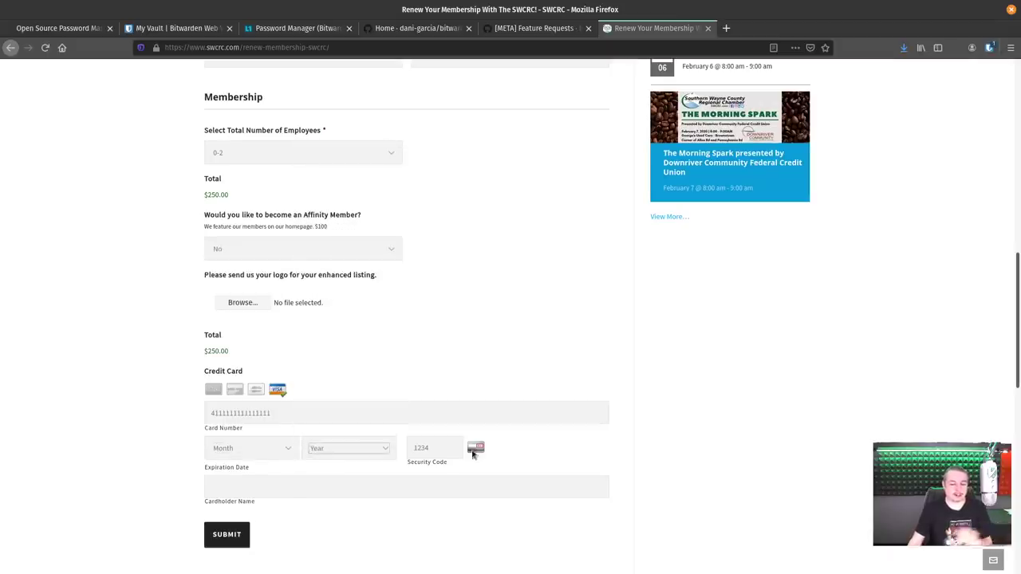
pyautogui.click(444, 449)
pyautogui.write('1234')
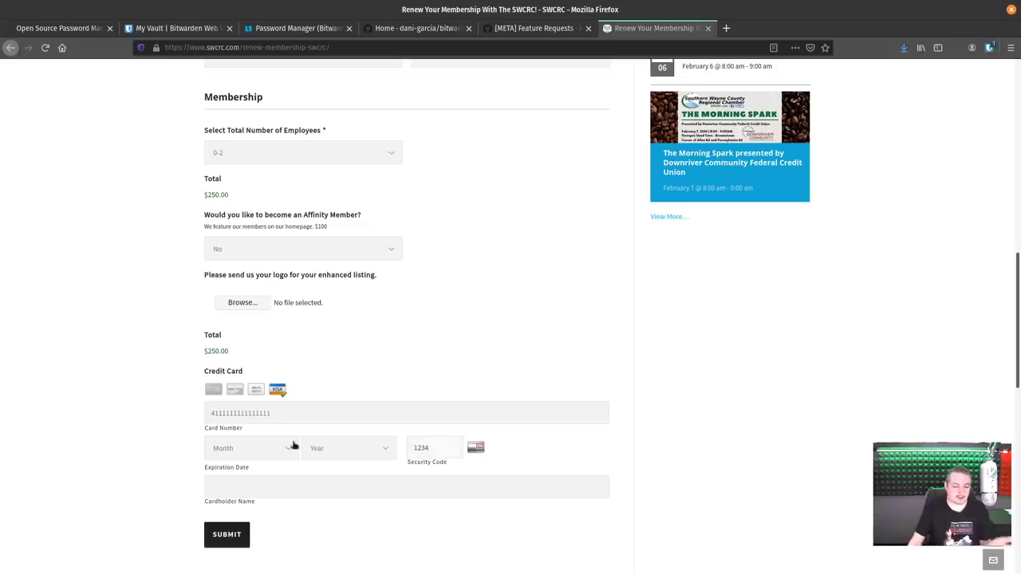
pyautogui.click(244, 448)
pyautogui.click(620, 343)
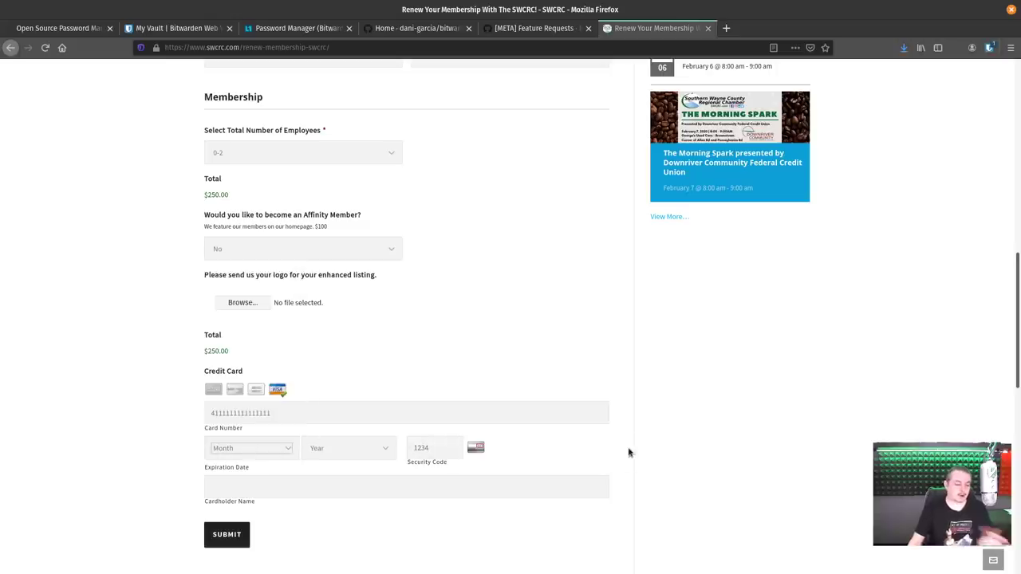
# Select the cardholder name field and reopen the extension's items for this site.
pyautogui.click(290, 490)
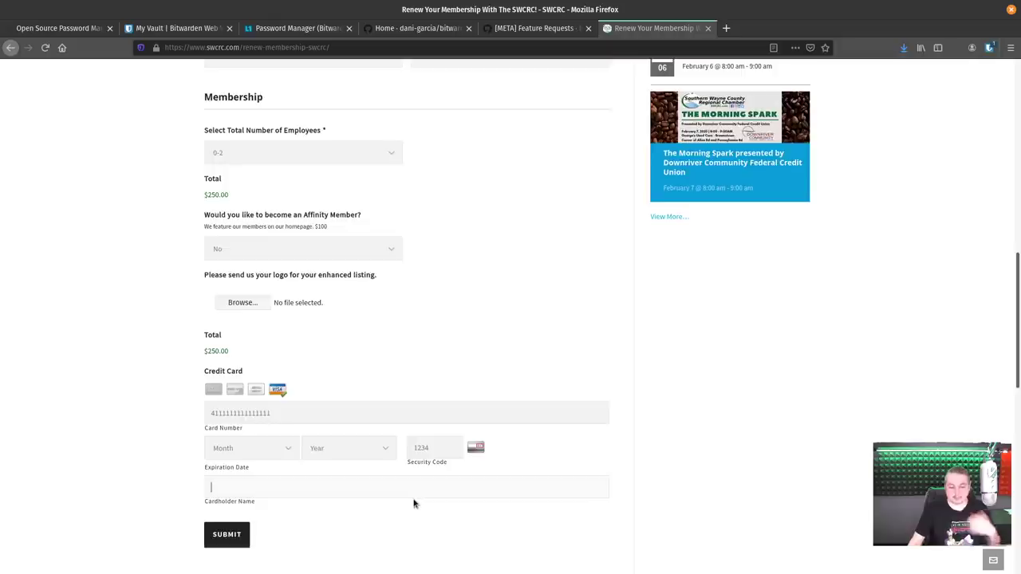
pyautogui.scroll(3, 413, 503)
pyautogui.scroll(-2, 367, 502)
pyautogui.scroll(10, 322, 421)
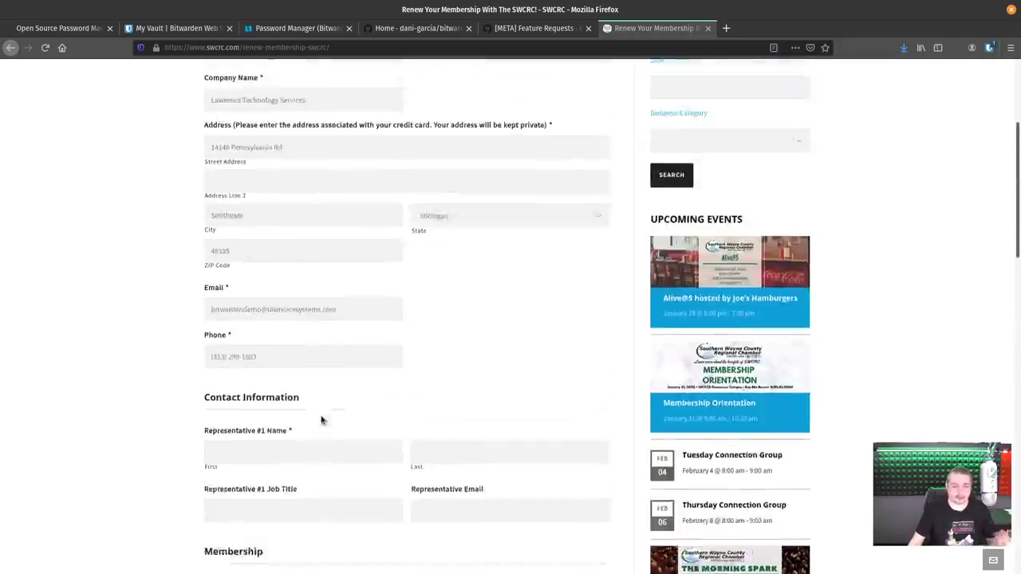
pyautogui.click(989, 49)
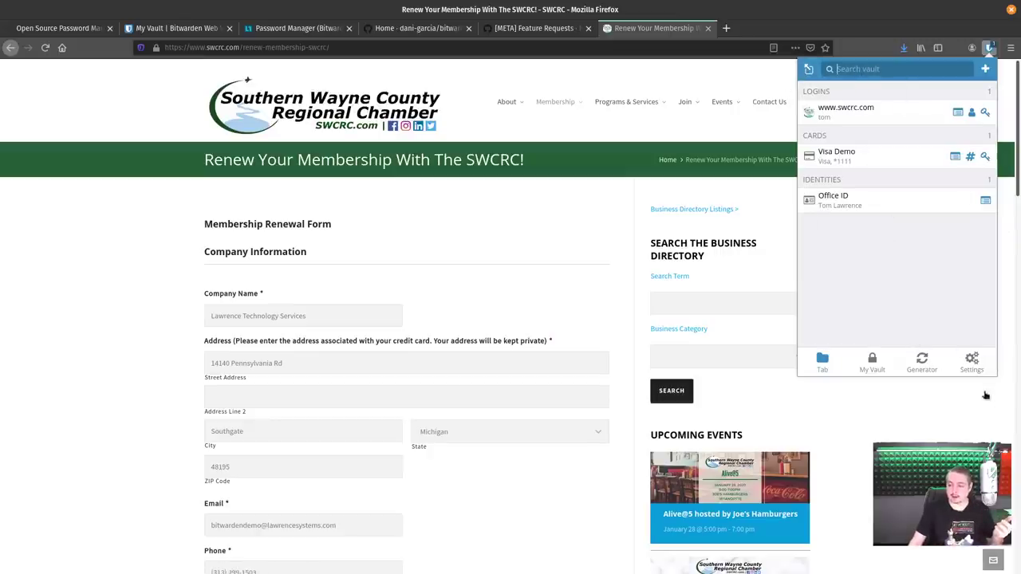
# Keep the extension's lock timeout at On Browser Restart and close its settings.
pyautogui.click(972, 367)
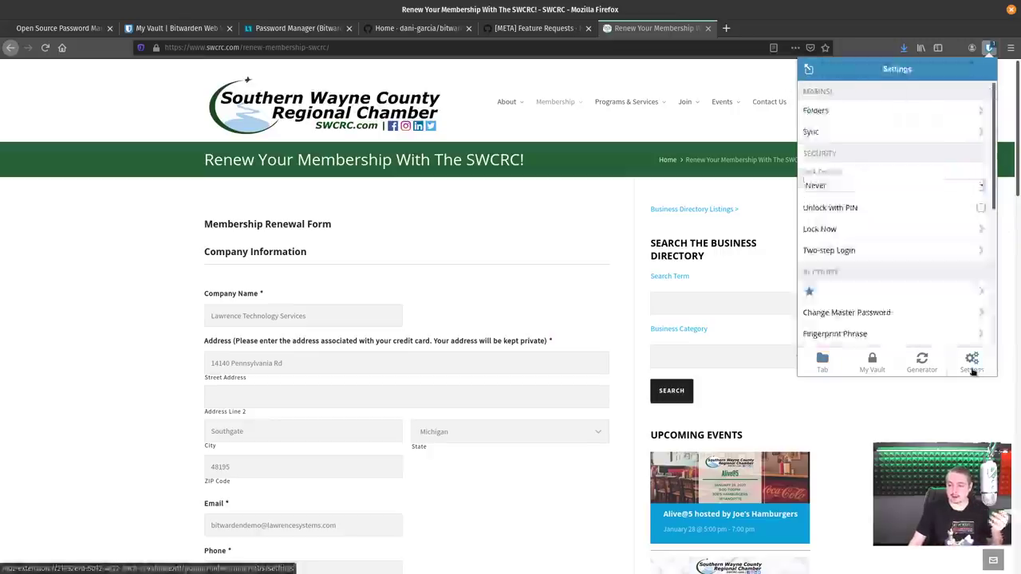
pyautogui.click(844, 187)
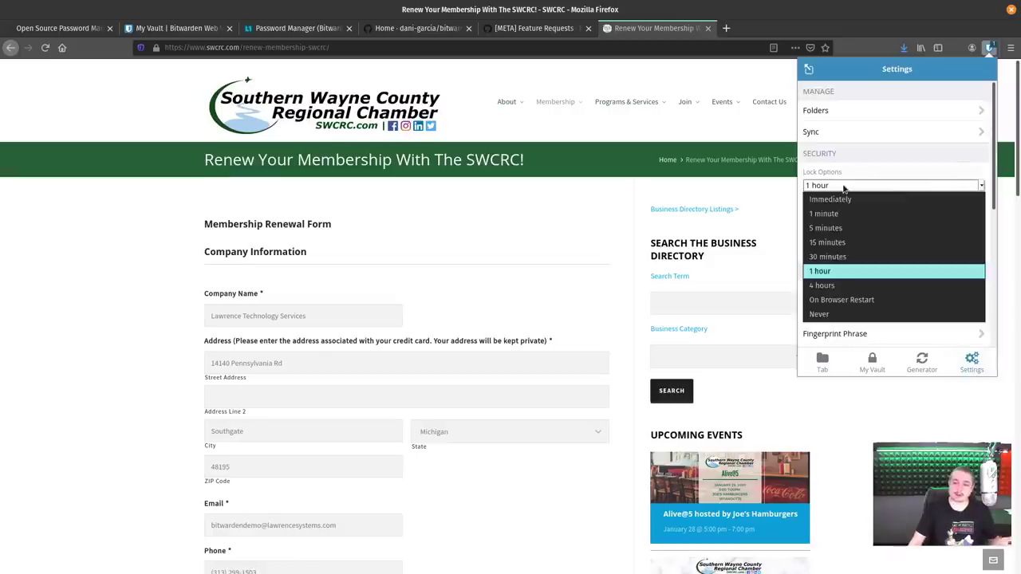
pyautogui.click(851, 301)
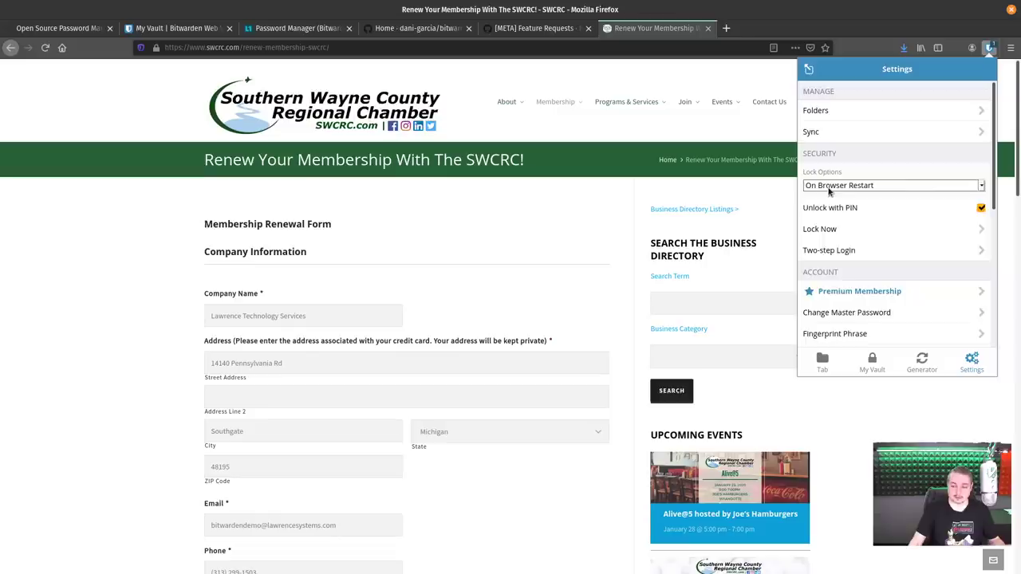
pyautogui.click(829, 187)
pyautogui.click(830, 186)
pyautogui.click(830, 188)
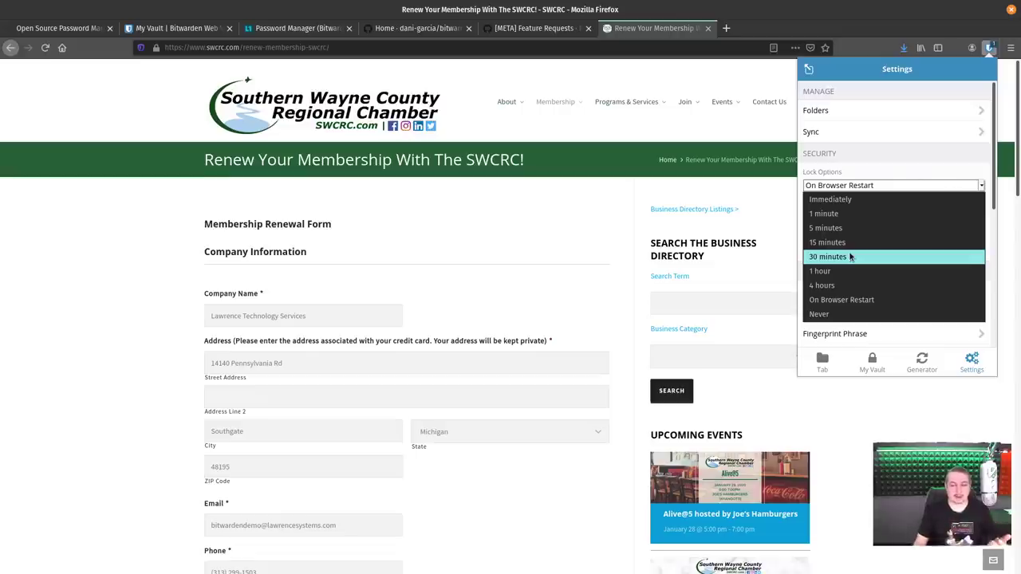
pyautogui.click(440, 243)
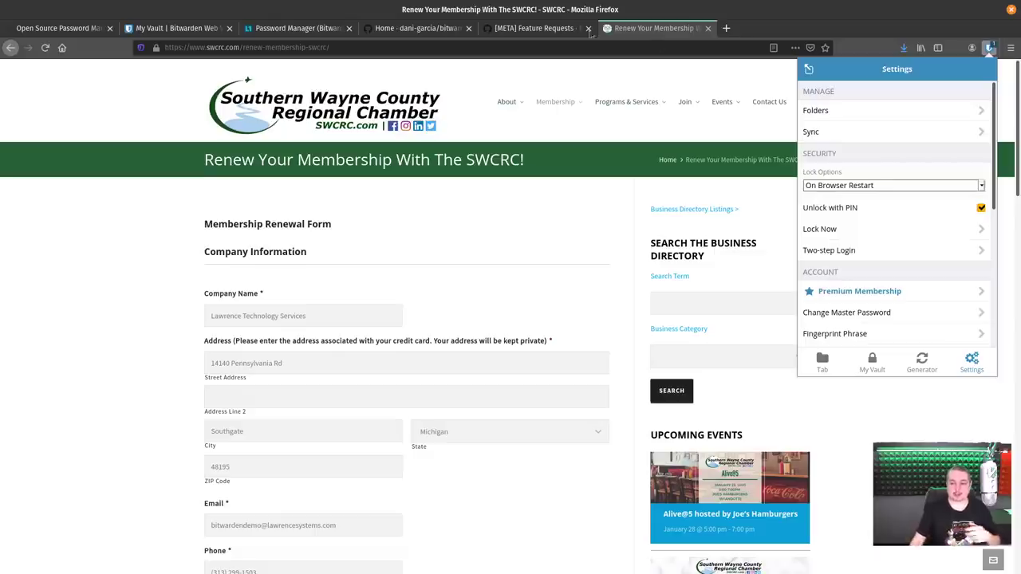
pyautogui.click(433, 222)
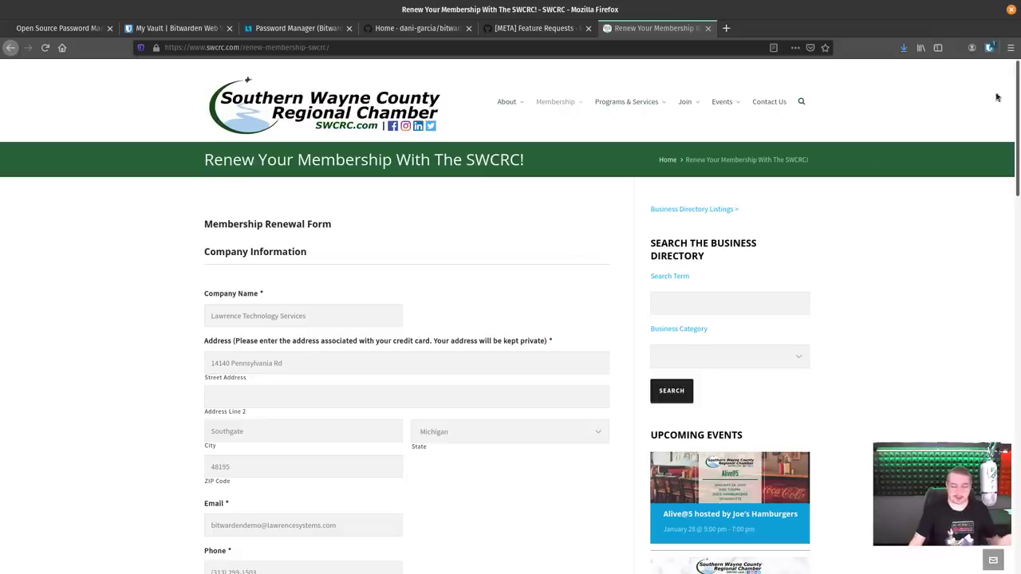
pyautogui.click(989, 47)
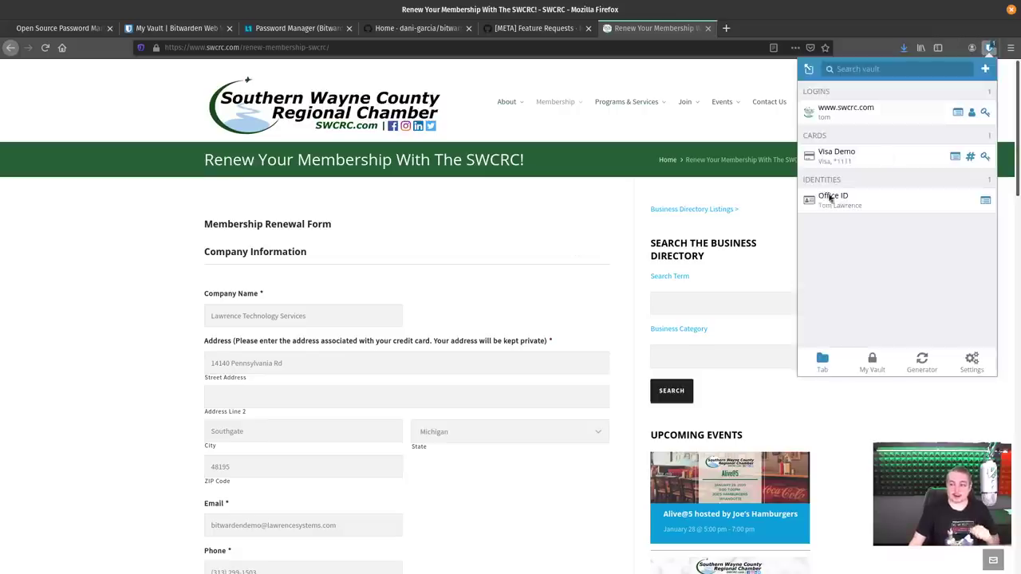
pyautogui.click(861, 115)
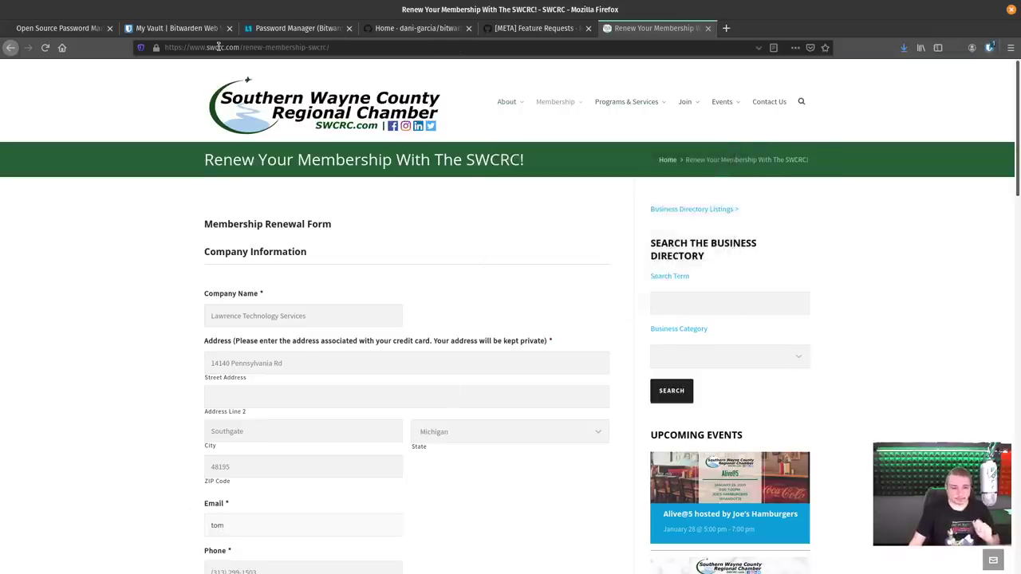
pyautogui.click(176, 28)
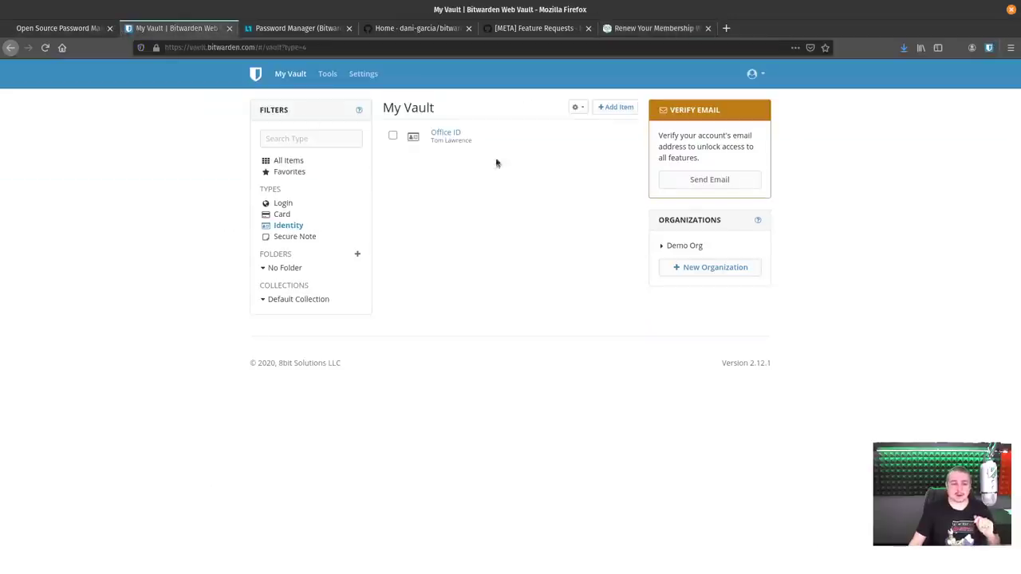
pyautogui.click(283, 204)
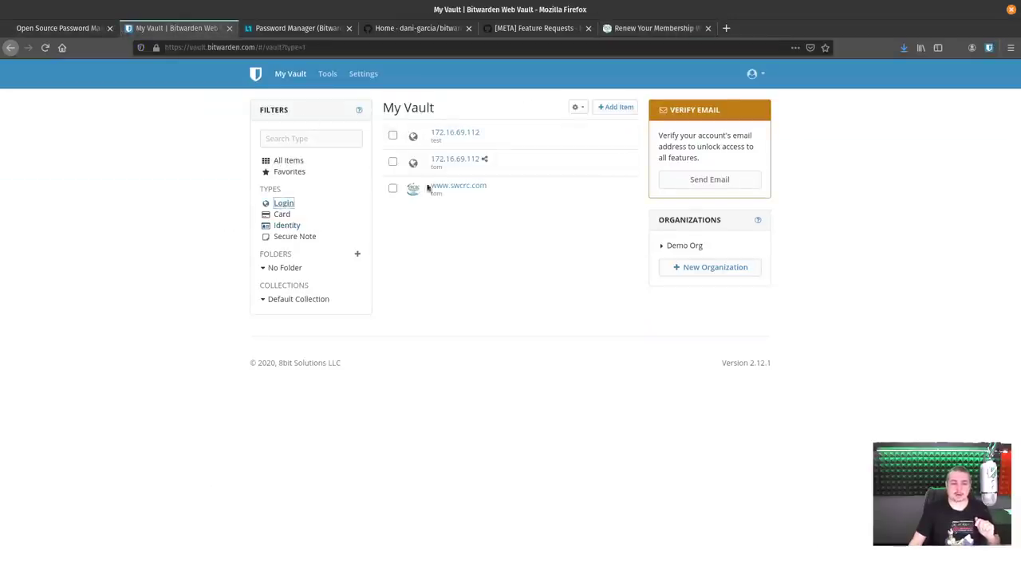
pyautogui.click(459, 188)
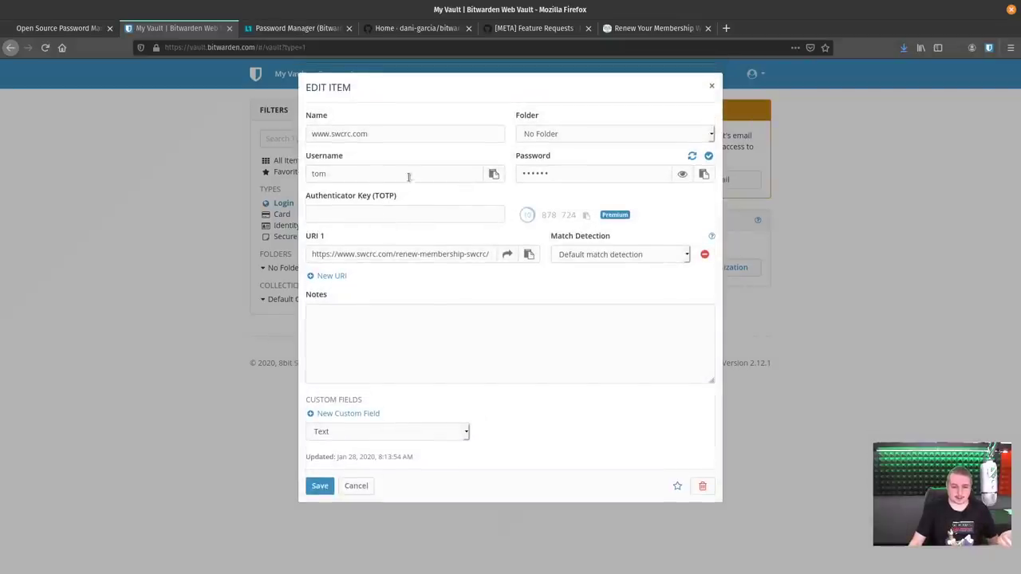
pyautogui.click(678, 177)
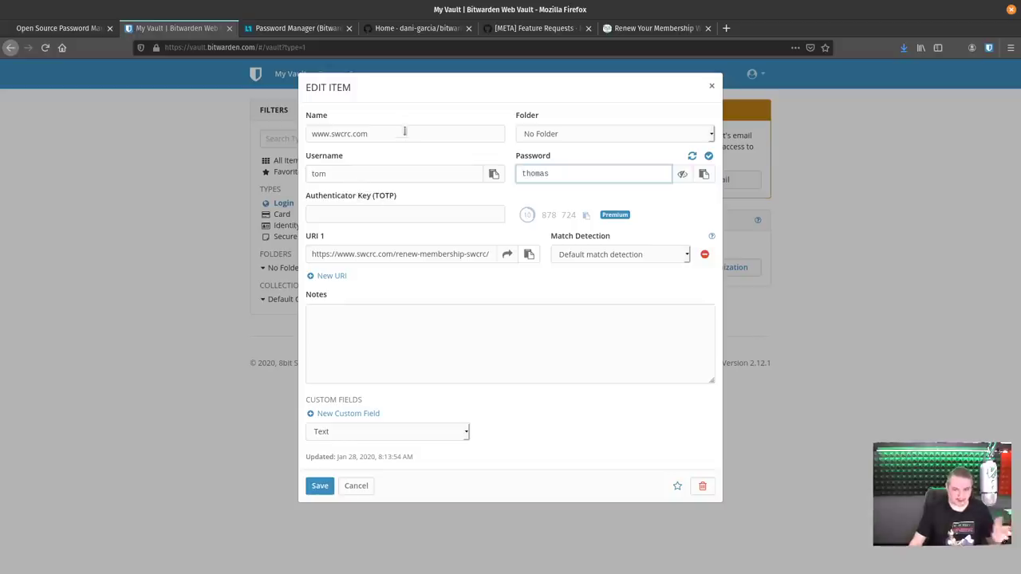
pyautogui.click(386, 211)
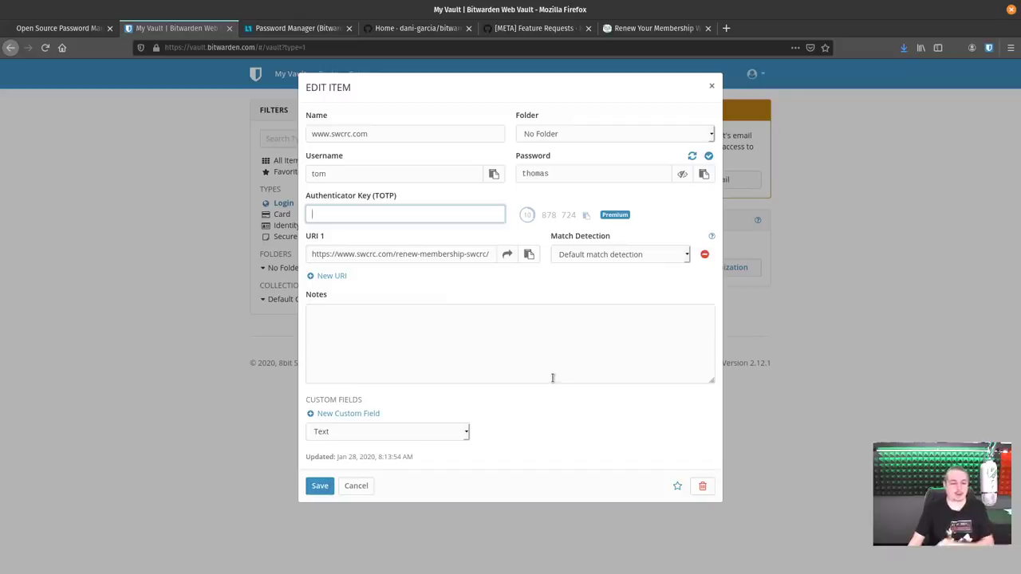
pyautogui.click(712, 86)
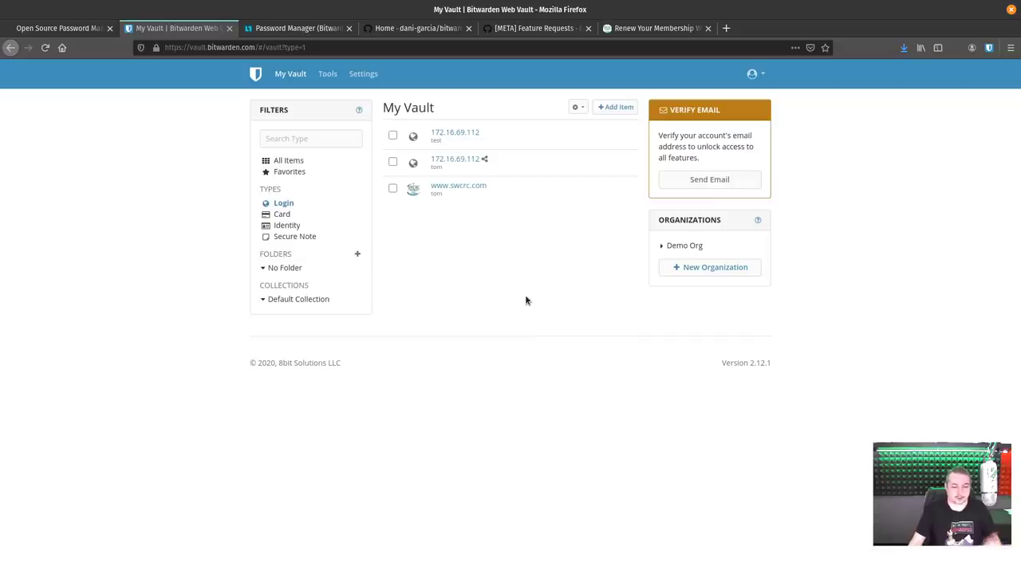
# In extension settings, set Lock Options to 1 minute, then back to On Browser Restart.
pyautogui.click(987, 48)
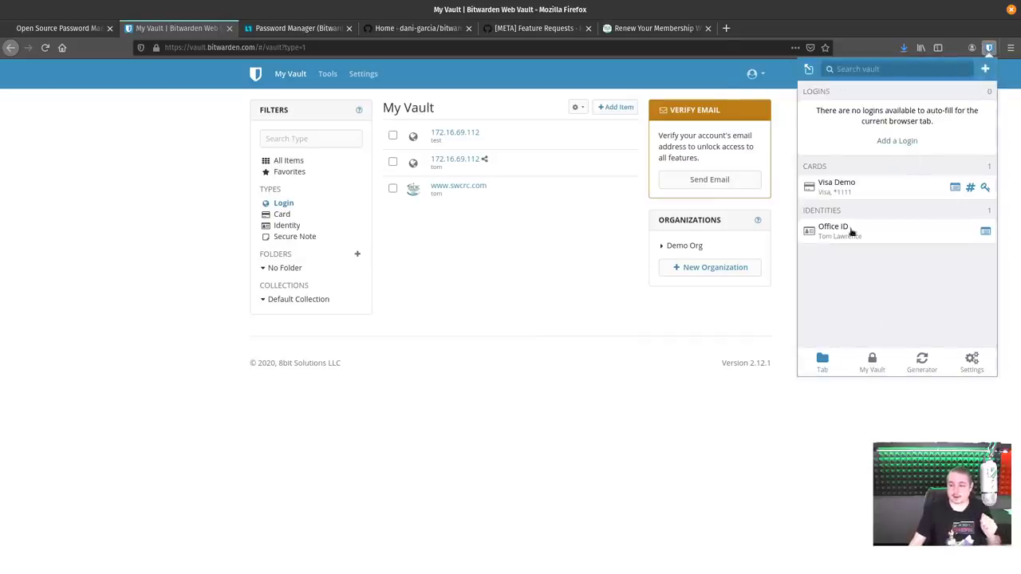
pyautogui.click(971, 363)
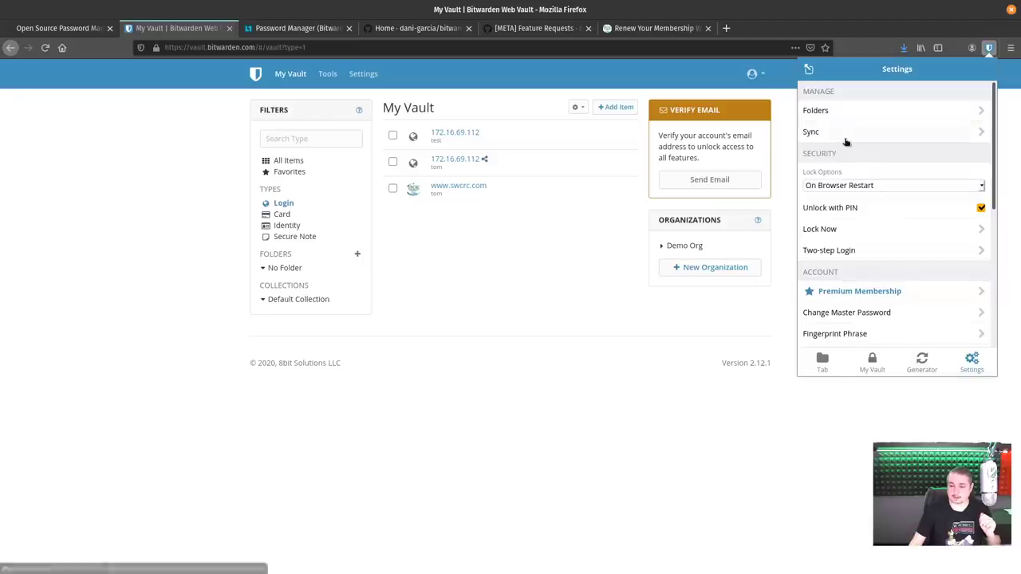
pyautogui.click(866, 188)
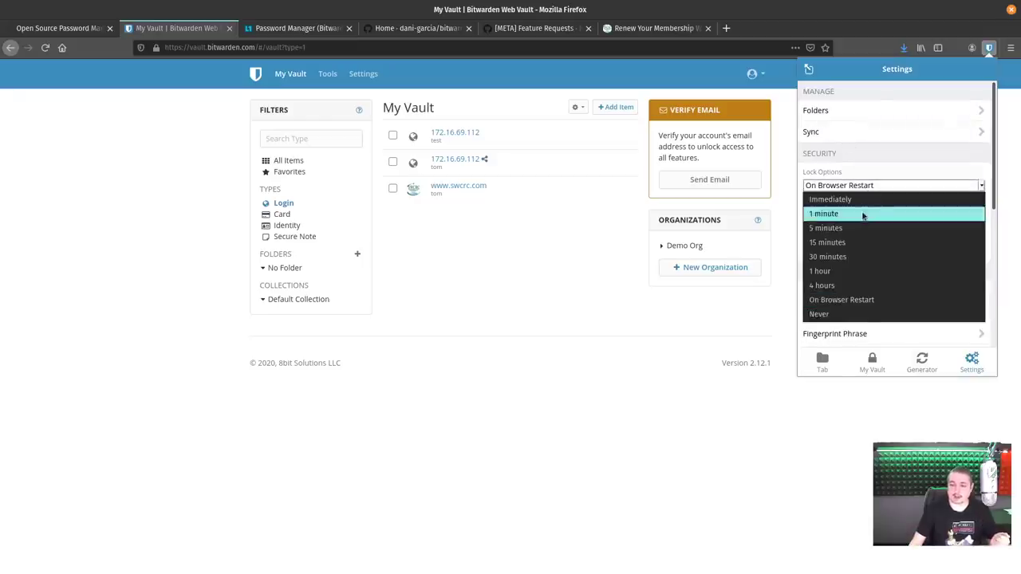
pyautogui.click(862, 213)
pyautogui.click(864, 186)
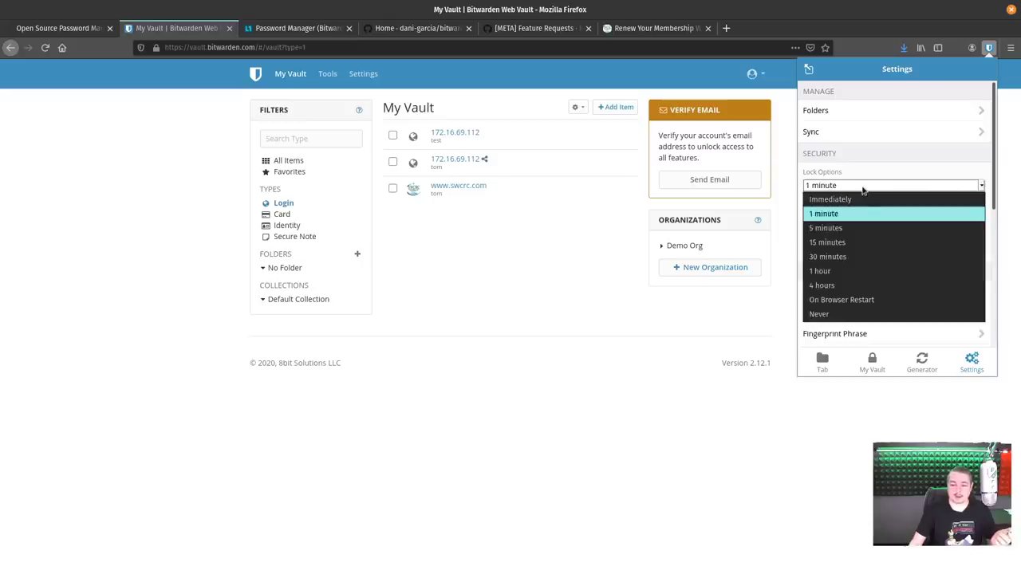
pyautogui.click(857, 300)
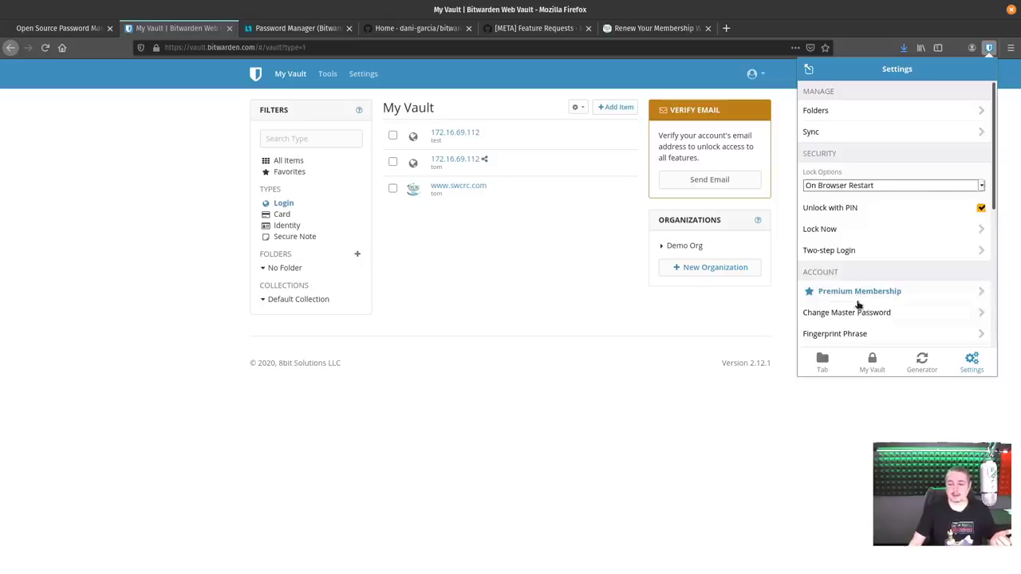
# Turn off Unlock with PIN, cancelling the PIN prompt so it stays off.
pyautogui.click(855, 208)
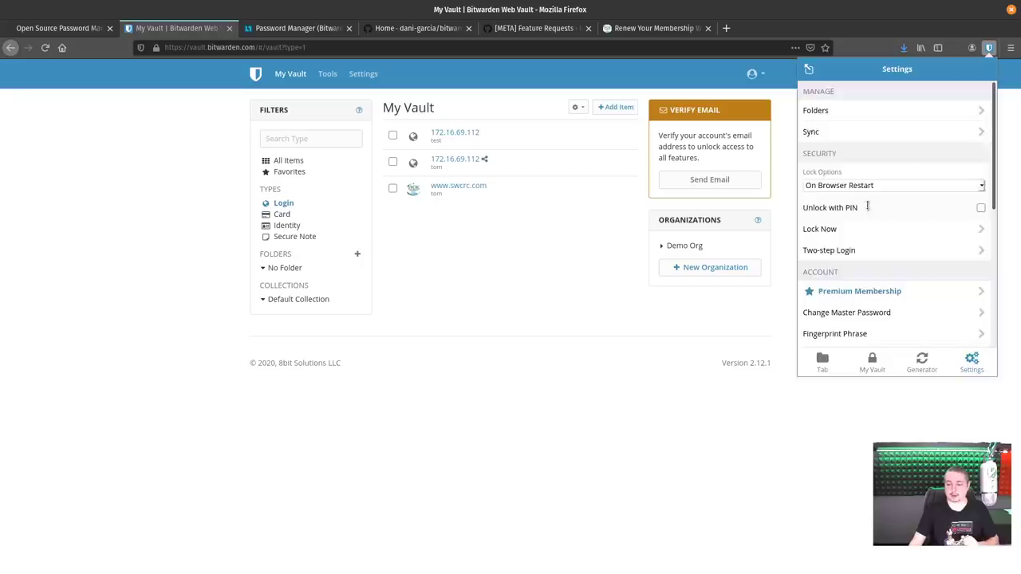
pyautogui.click(867, 207)
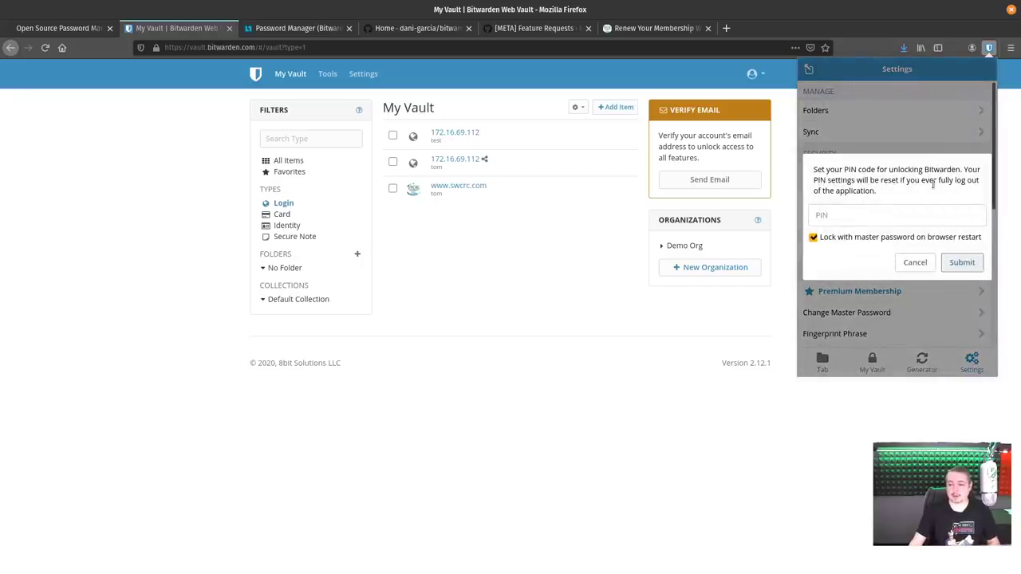
pyautogui.click(843, 212)
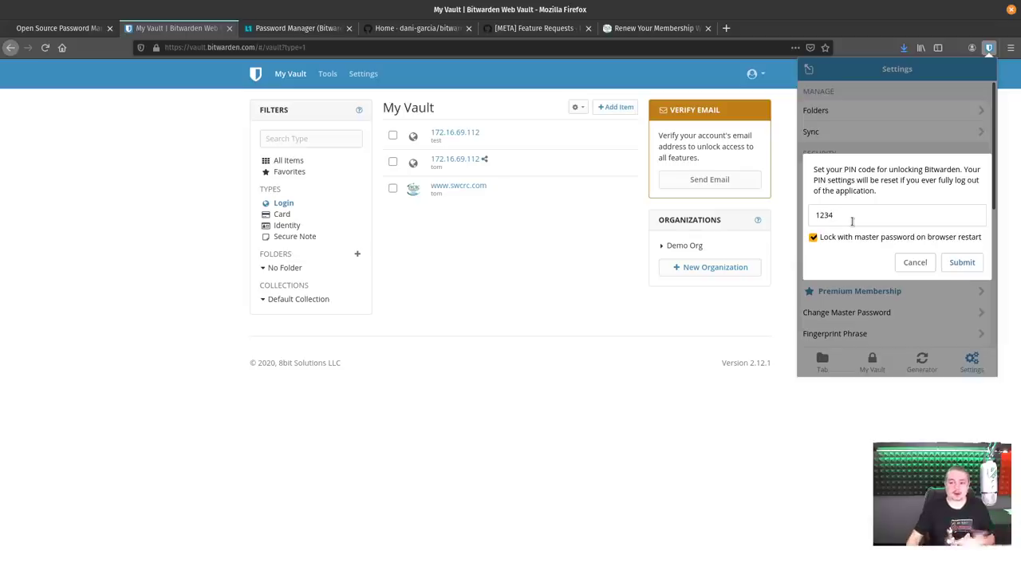
pyautogui.click(914, 264)
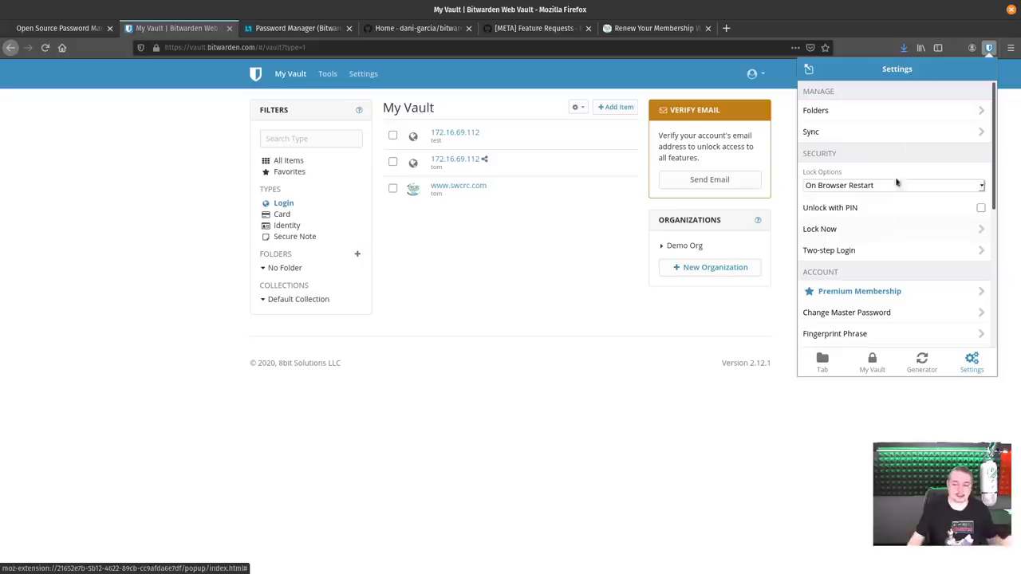
pyautogui.click(665, 456)
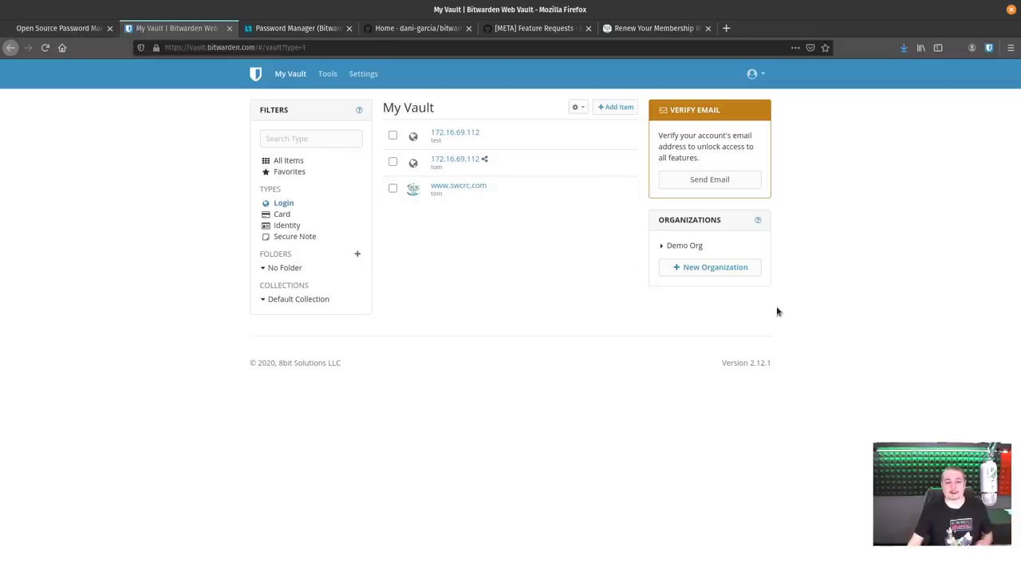
# Bring the Bitwarden desktop window forward, move it over the browser, and show All Items.
pyautogui.hotkey('ctrl', 'F10')
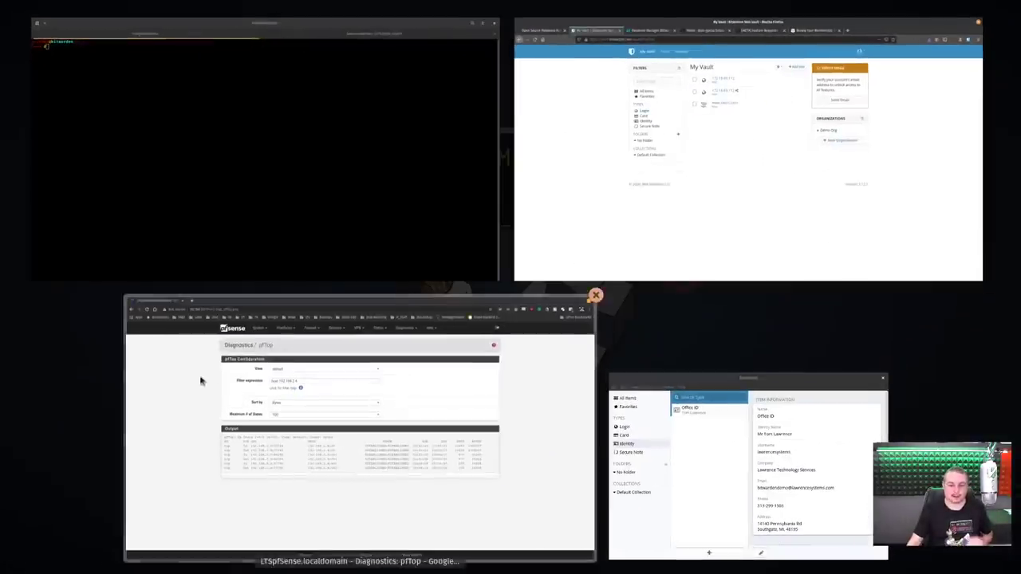
pyautogui.click(800, 490)
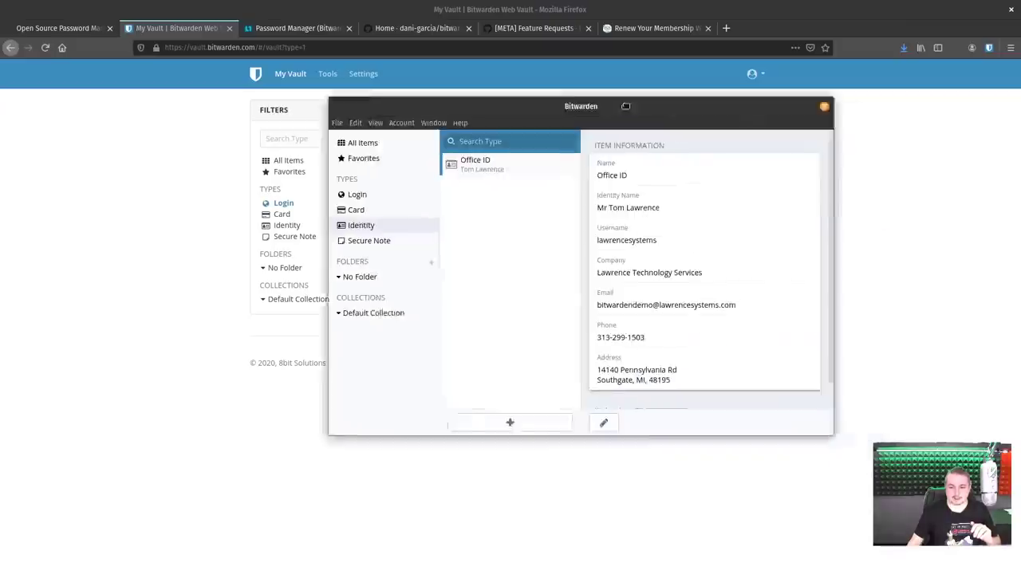
pyautogui.moveTo(479, 85); pyautogui.dragTo(504, 143)
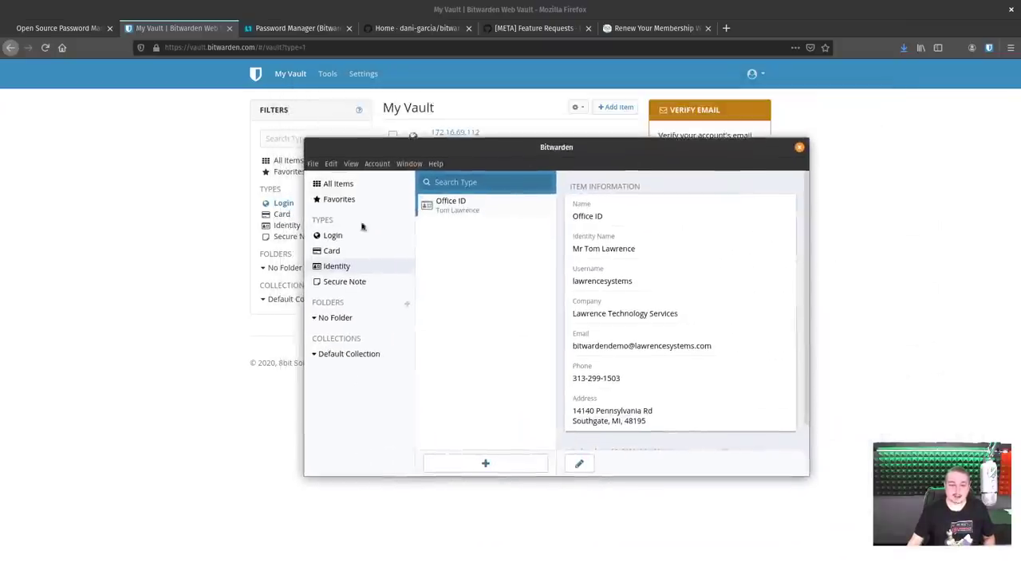
pyautogui.click(355, 185)
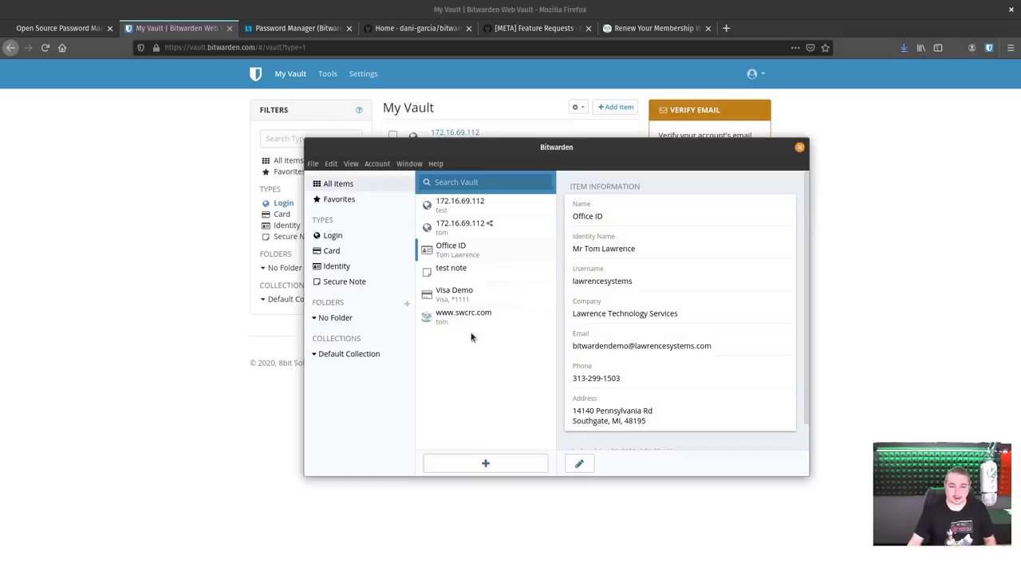
pyautogui.press('super')
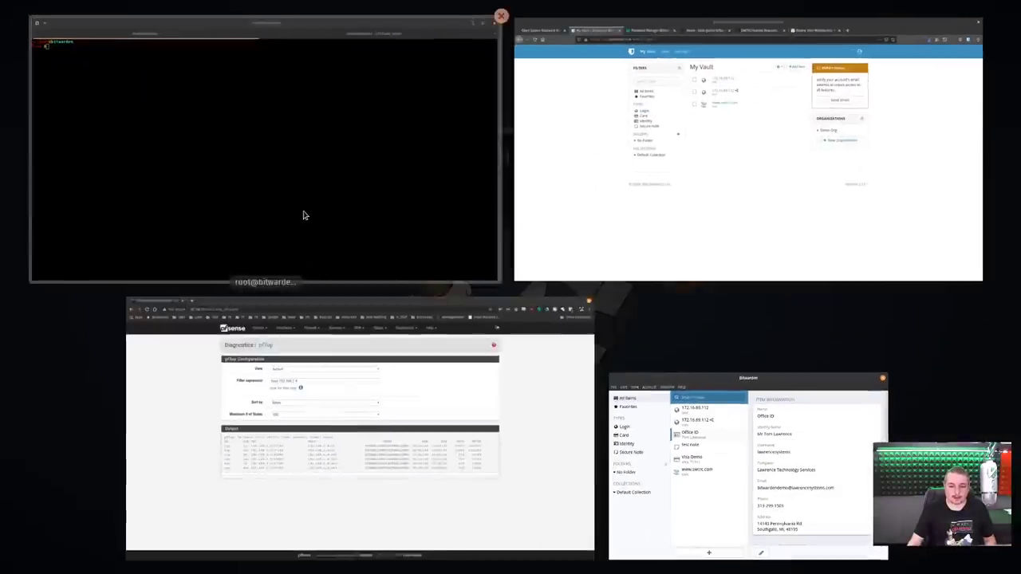
# Show the local Terminal's netstat watch with Bitwarden's established 104.26.11.153:443 connection.
pyautogui.click(303, 216)
pyautogui.click(604, 35)
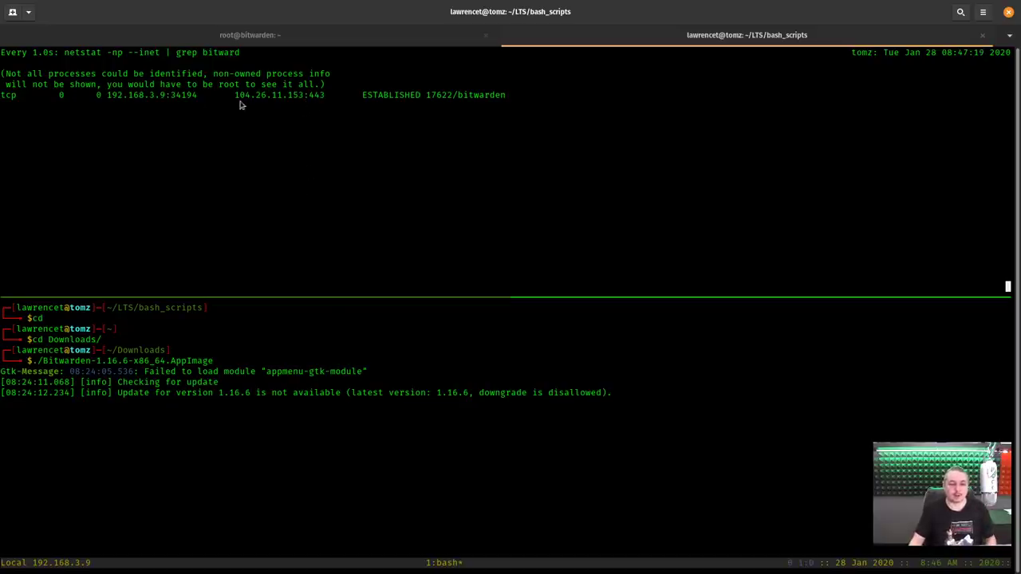
pyautogui.hotkey('ctrl', 'F9')
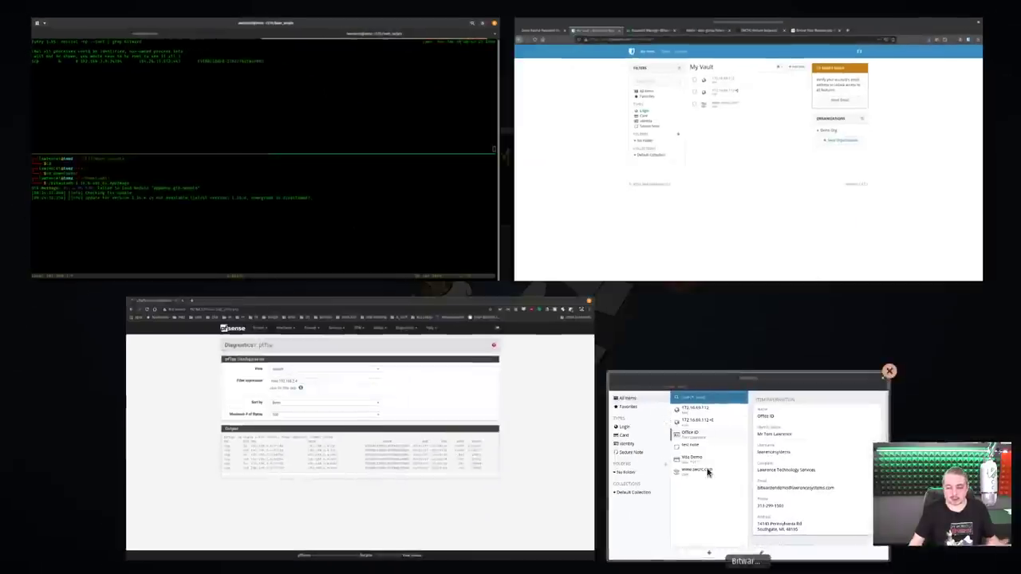
# Bring the Bitwarden desktop app forward and run File > Sync Vault to refresh its items.
pyautogui.click(707, 472)
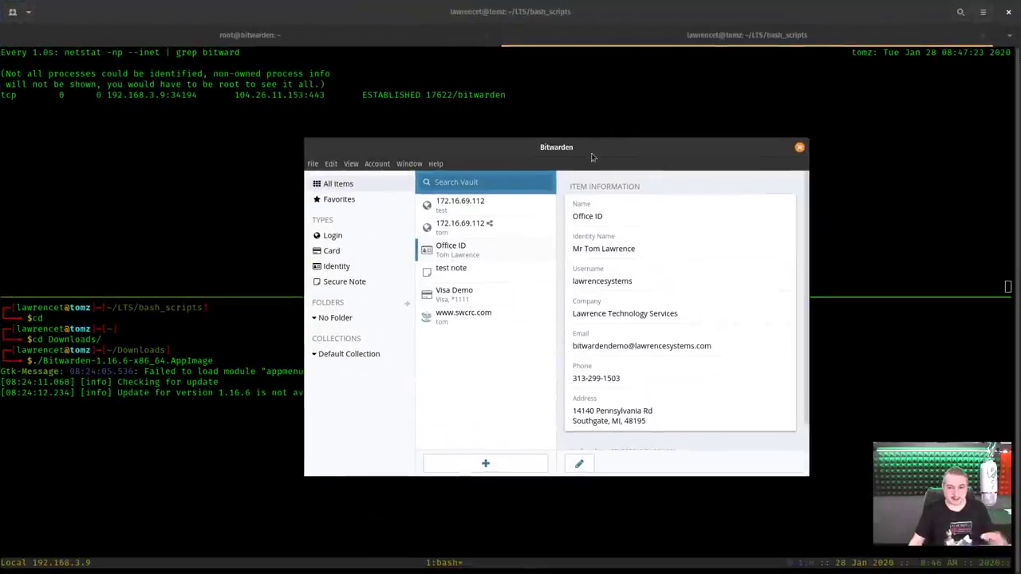
pyautogui.moveTo(592, 157); pyautogui.dragTo(561, 149)
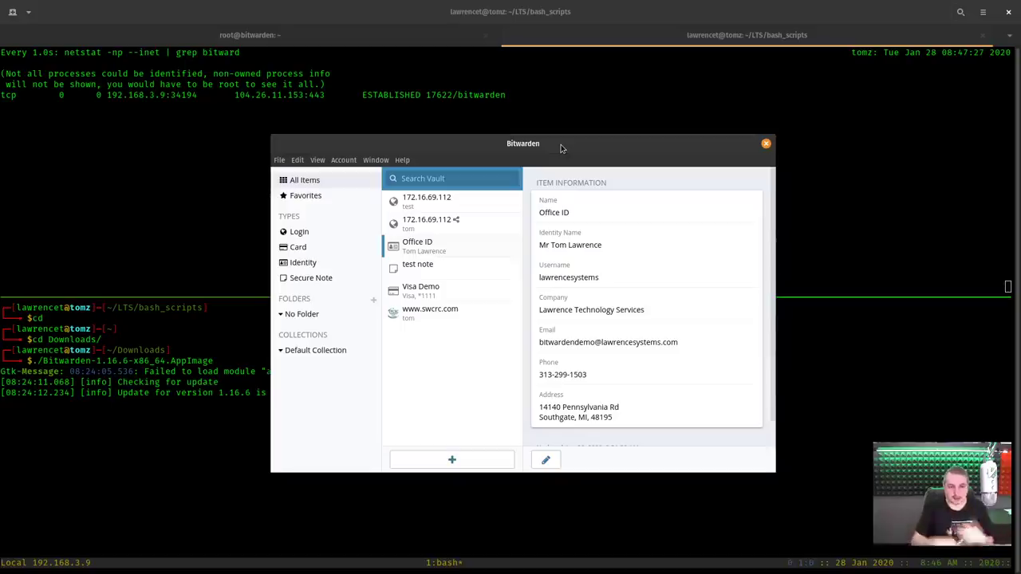
pyautogui.moveTo(522, 144); pyautogui.dragTo(478, 115)
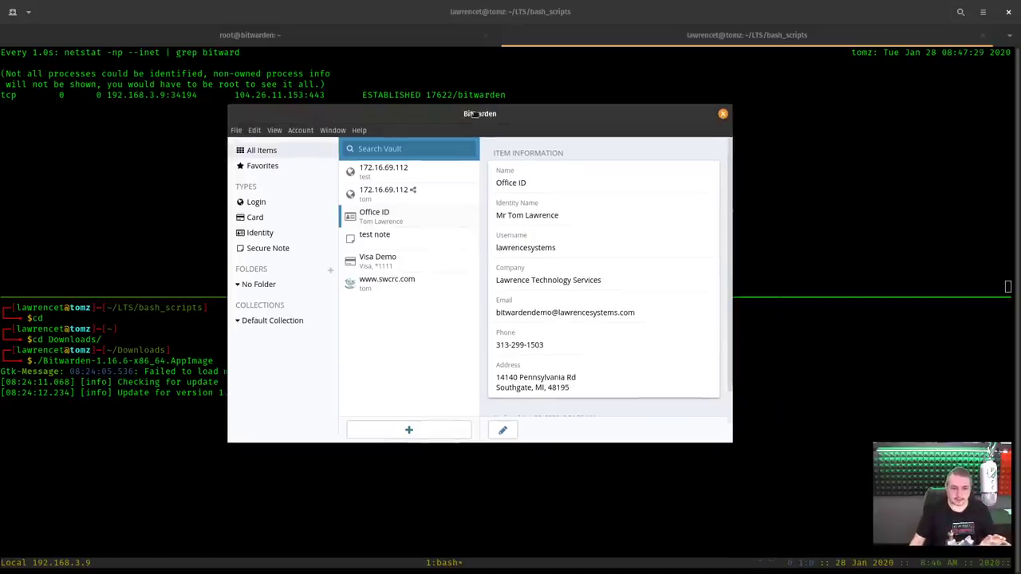
pyautogui.click(237, 131)
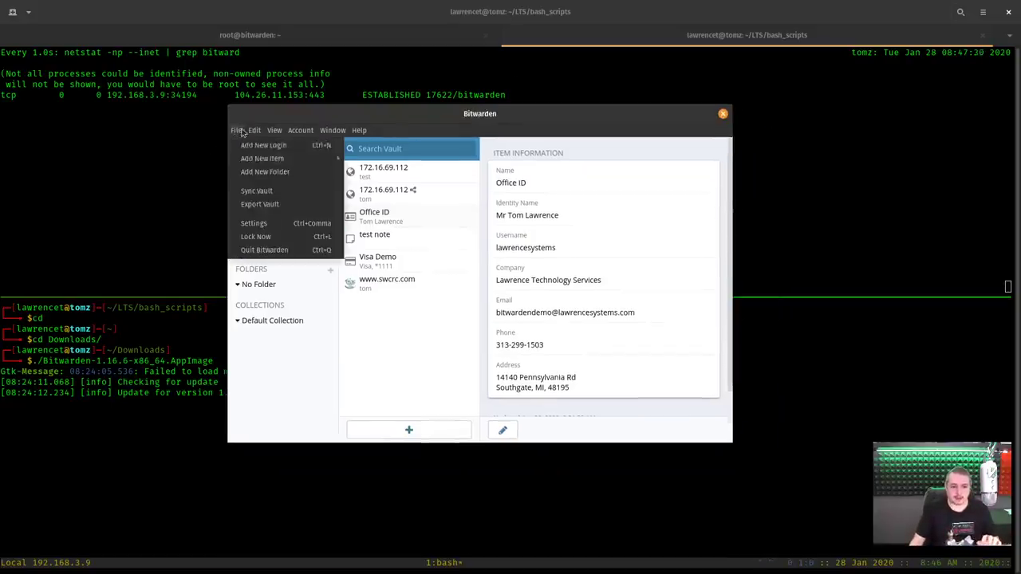
pyautogui.click(294, 192)
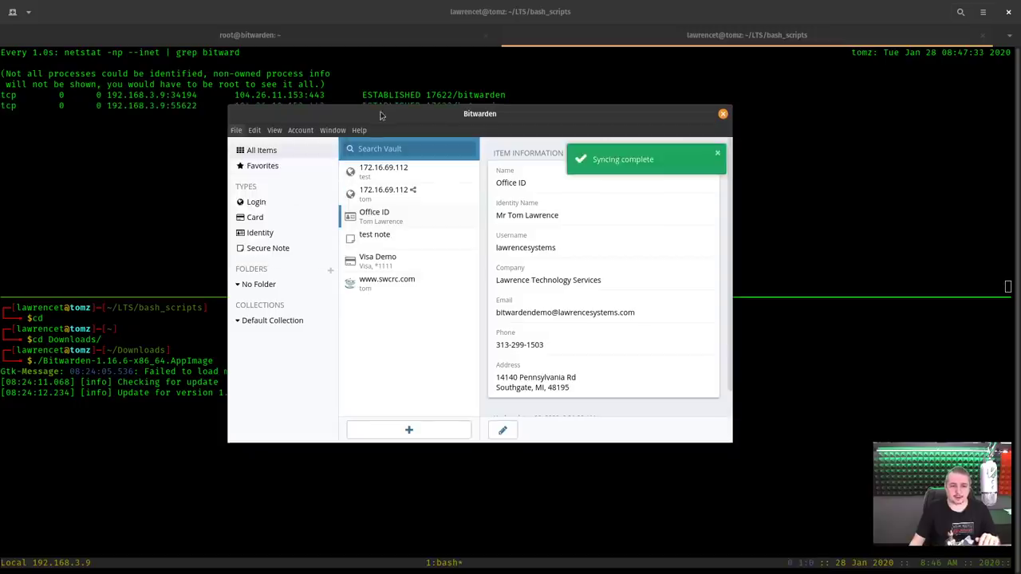
pyautogui.moveTo(381, 111); pyautogui.dragTo(601, 202)
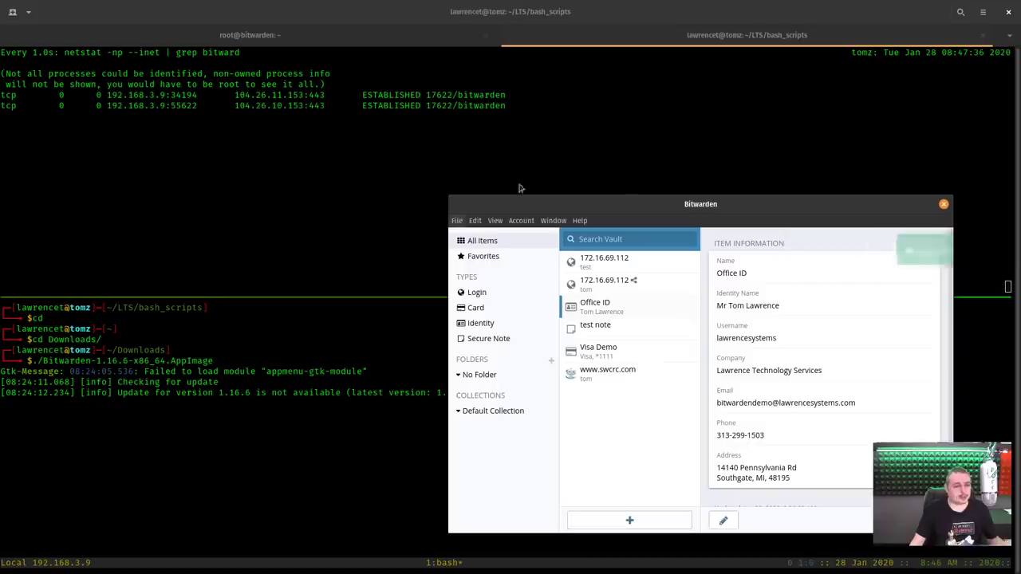
pyautogui.moveTo(640, 195); pyautogui.dragTo(576, 154)
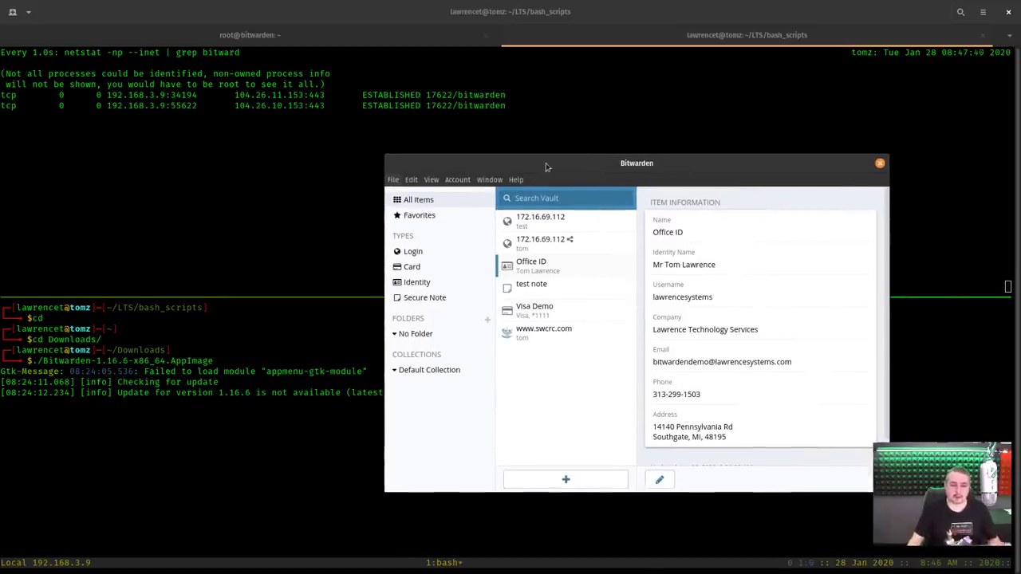
pyautogui.moveTo(547, 167); pyautogui.dragTo(454, 160)
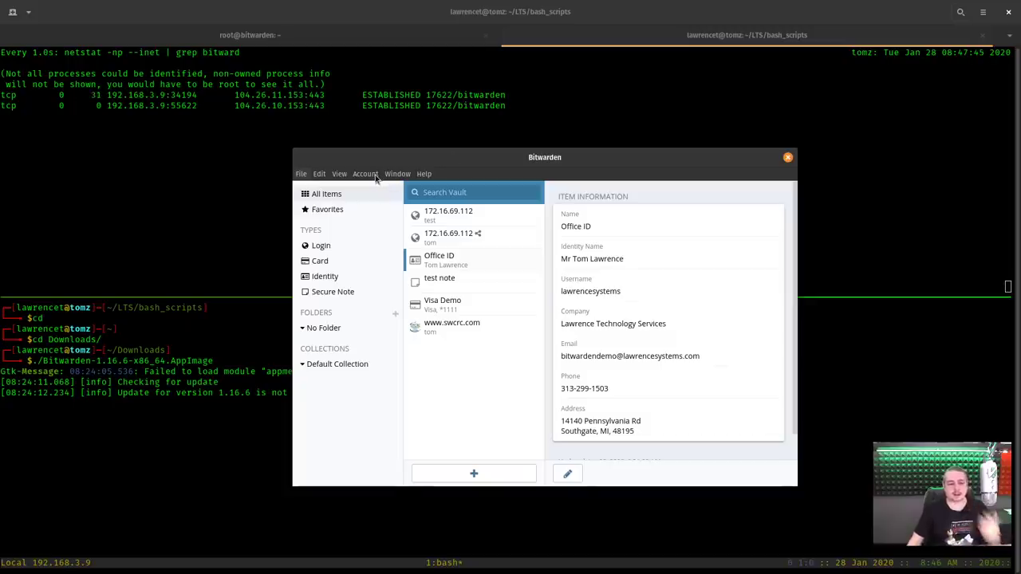
# Look through the Account and Help menu options.
pyautogui.click(376, 177)
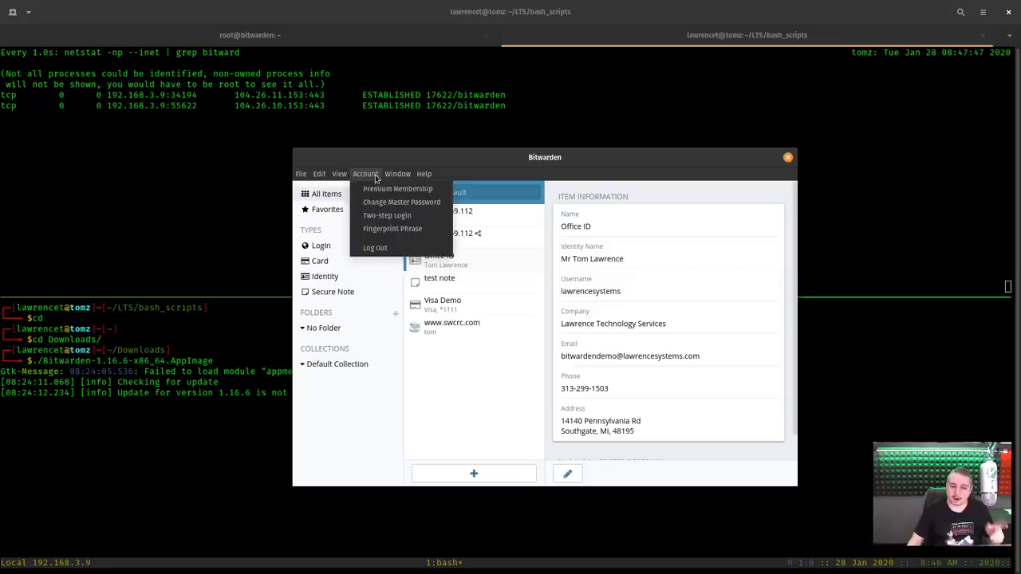
pyautogui.moveTo(337, 175)
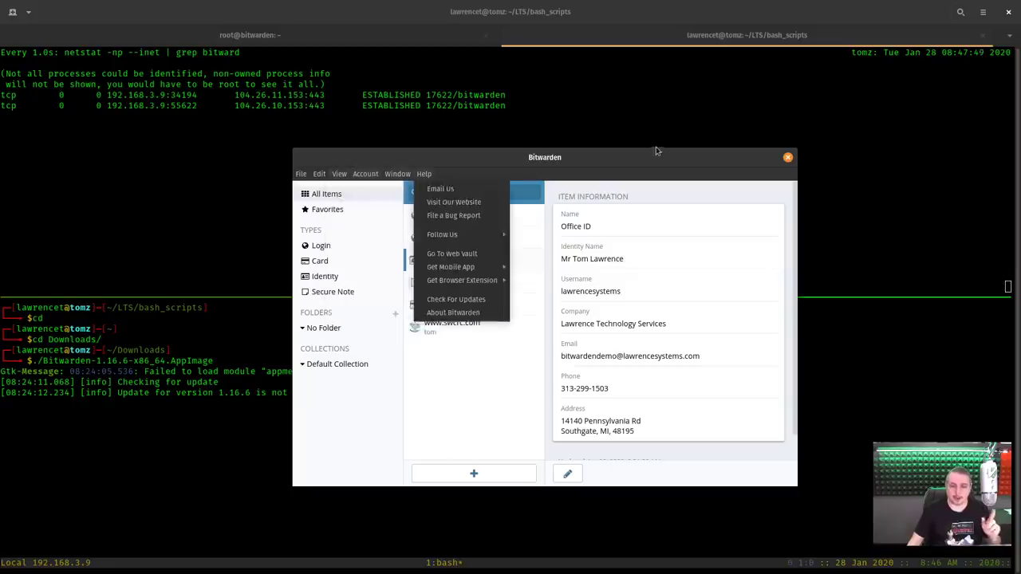
pyautogui.click(638, 156)
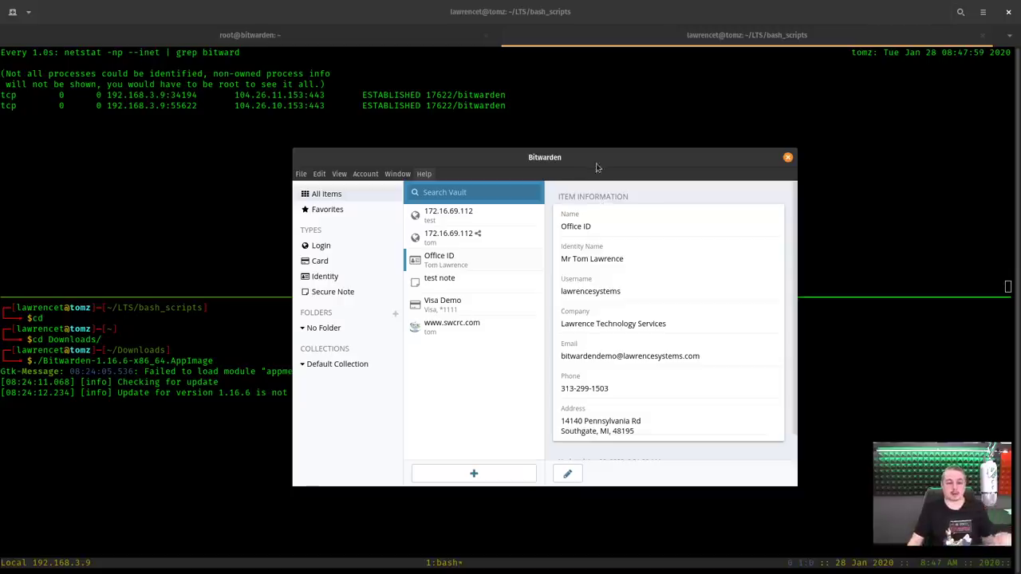
pyautogui.moveTo(599, 167); pyautogui.dragTo(592, 219)
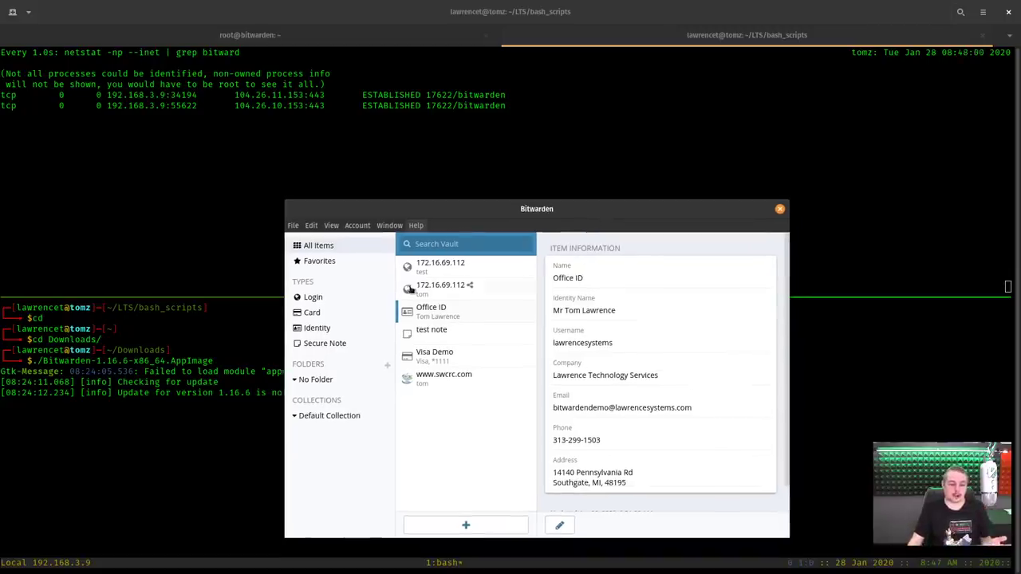
pyautogui.click(413, 378)
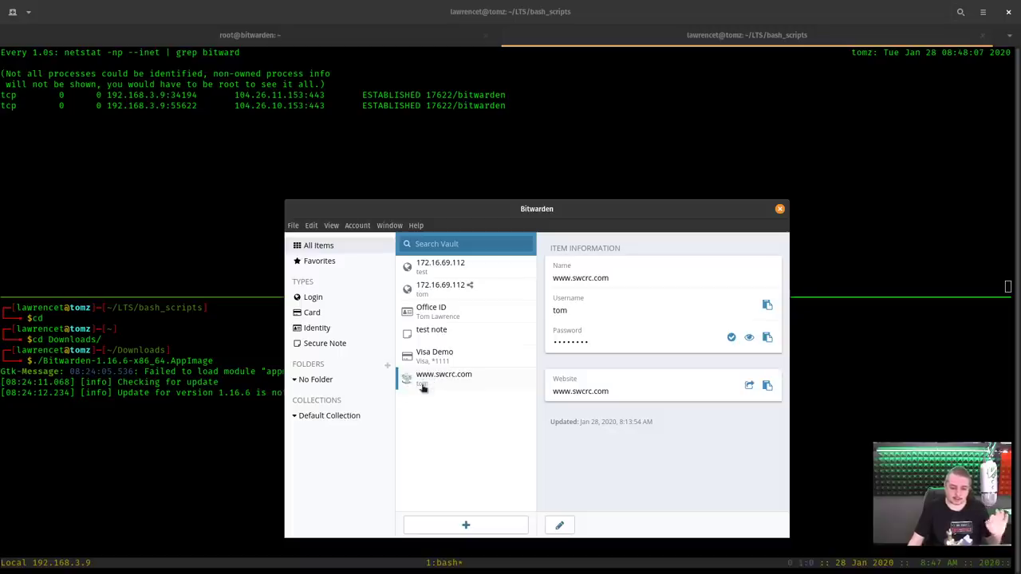
pyautogui.moveTo(500, 214); pyautogui.dragTo(486, 192)
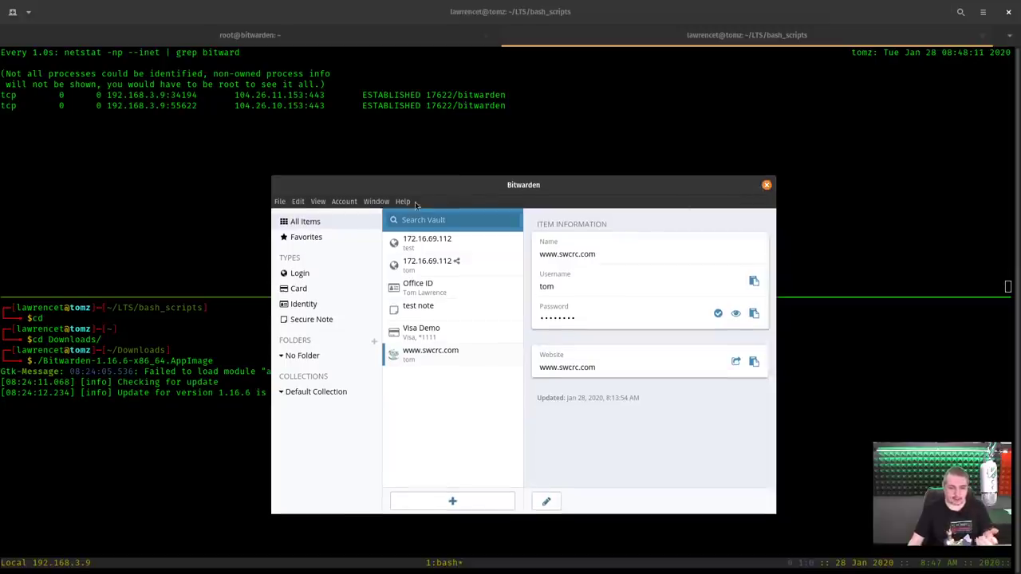
# In Settings, check Disable Website Icons, keep Clear Clipboard at Never, and close.
pyautogui.click(298, 201)
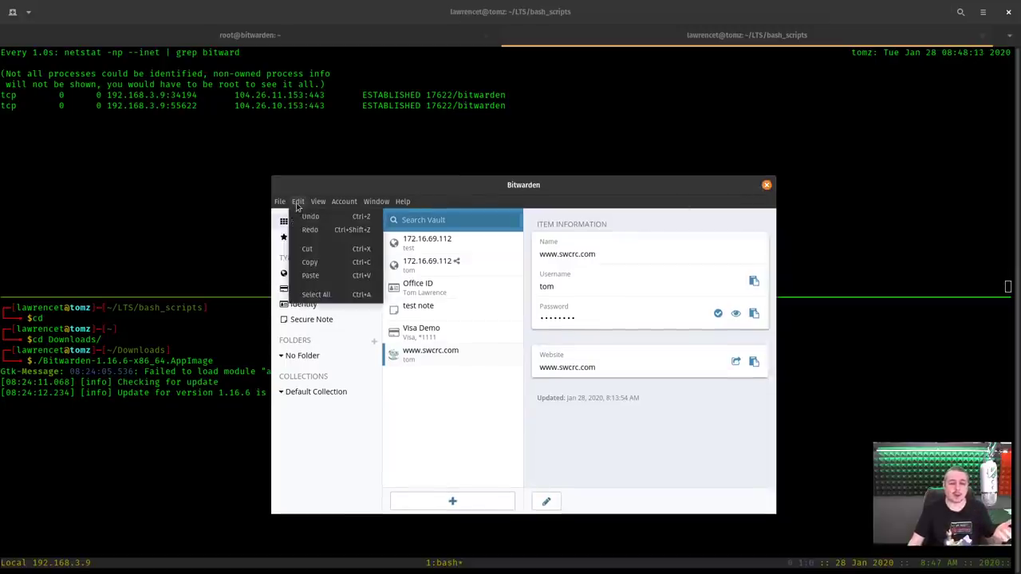
pyautogui.click(280, 202)
pyautogui.click(308, 295)
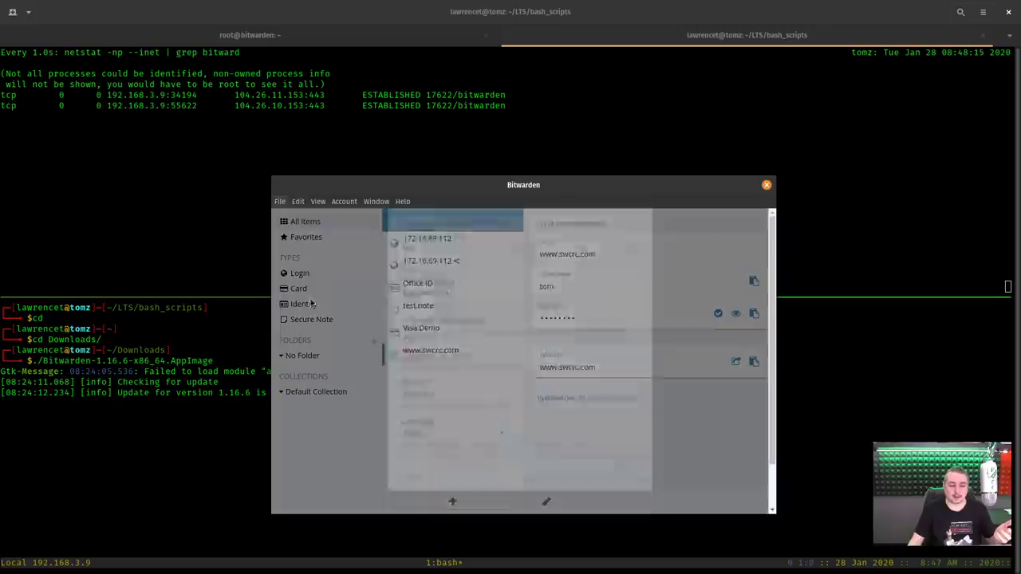
pyautogui.scroll(-1, 455, 351)
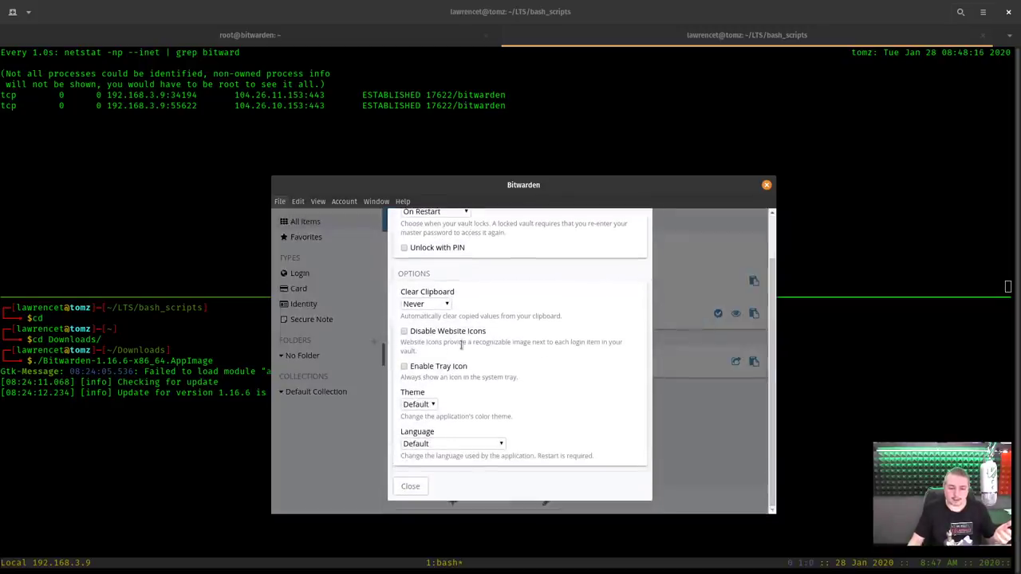
pyautogui.click(419, 332)
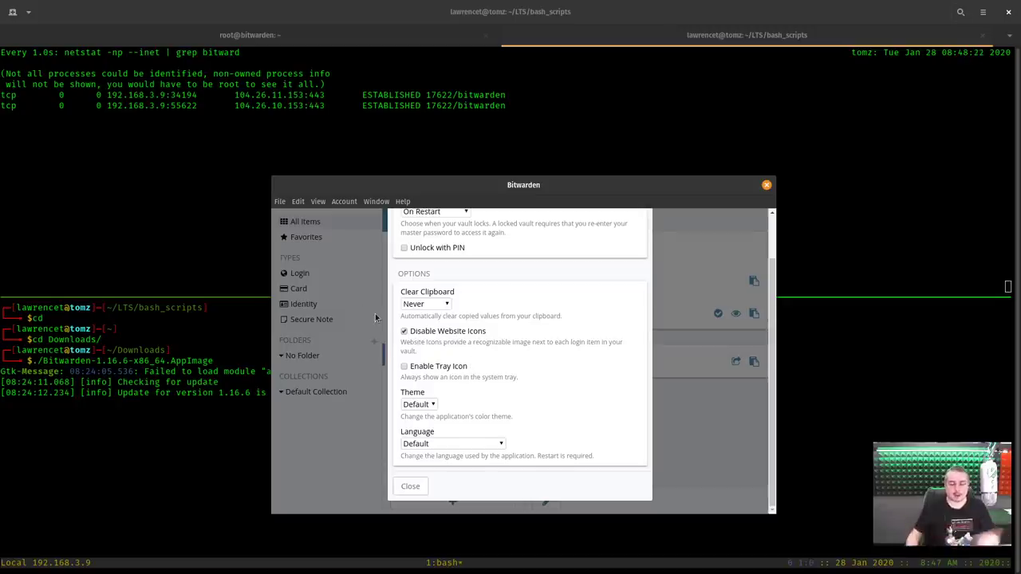
pyautogui.click(422, 304)
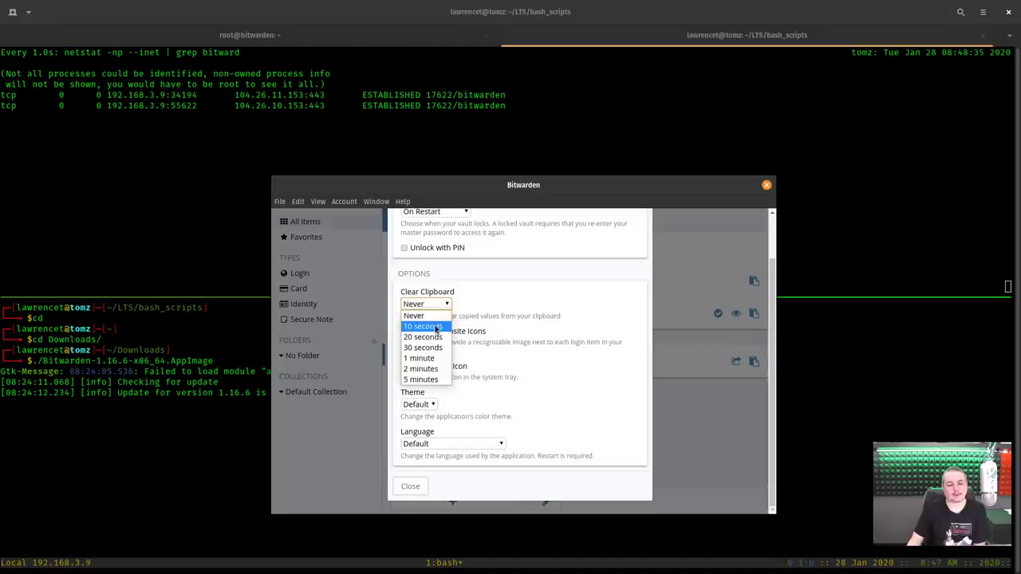
pyautogui.click(526, 327)
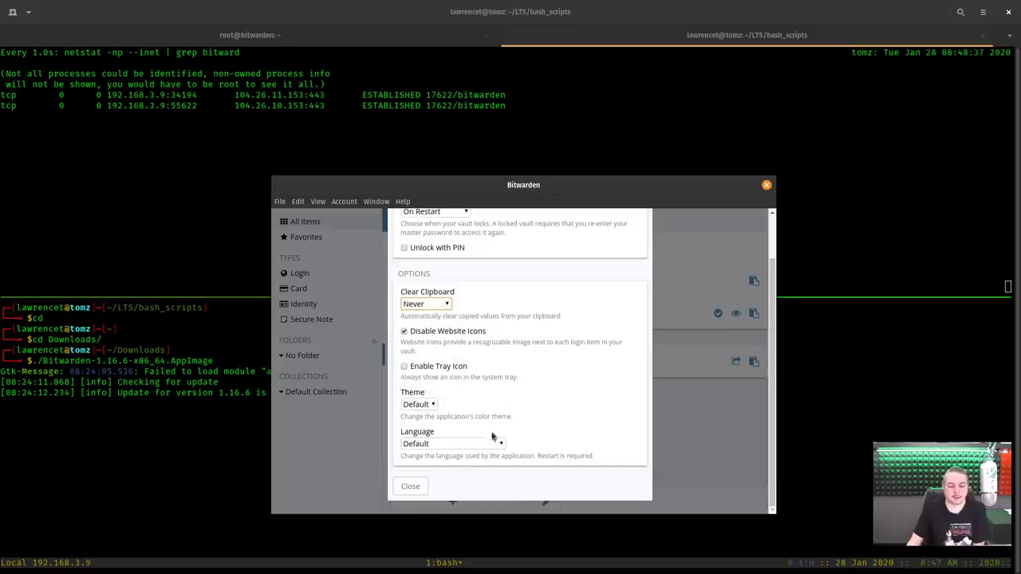
pyautogui.click(412, 491)
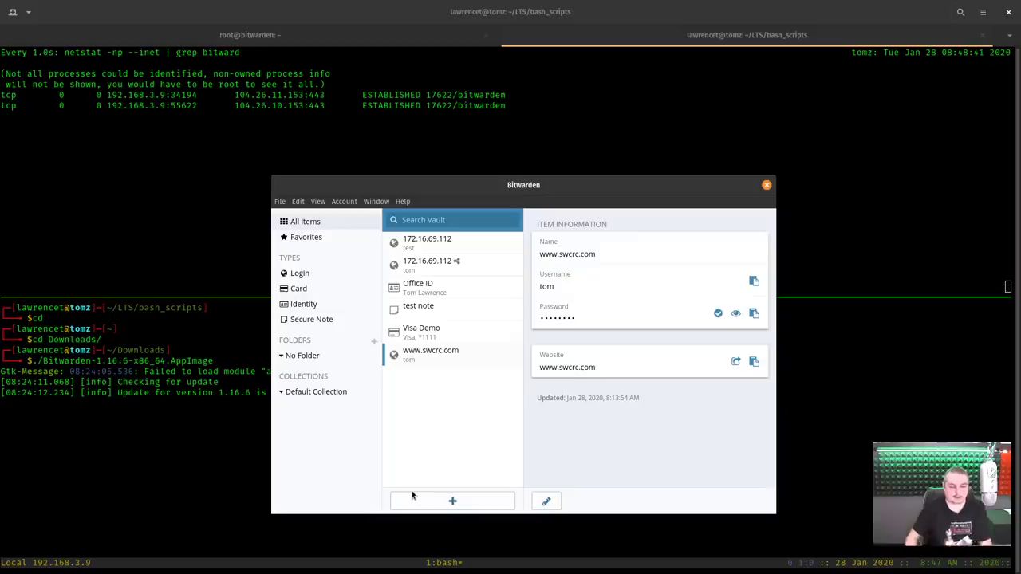
pyautogui.moveTo(672, 190); pyautogui.dragTo(663, 156)
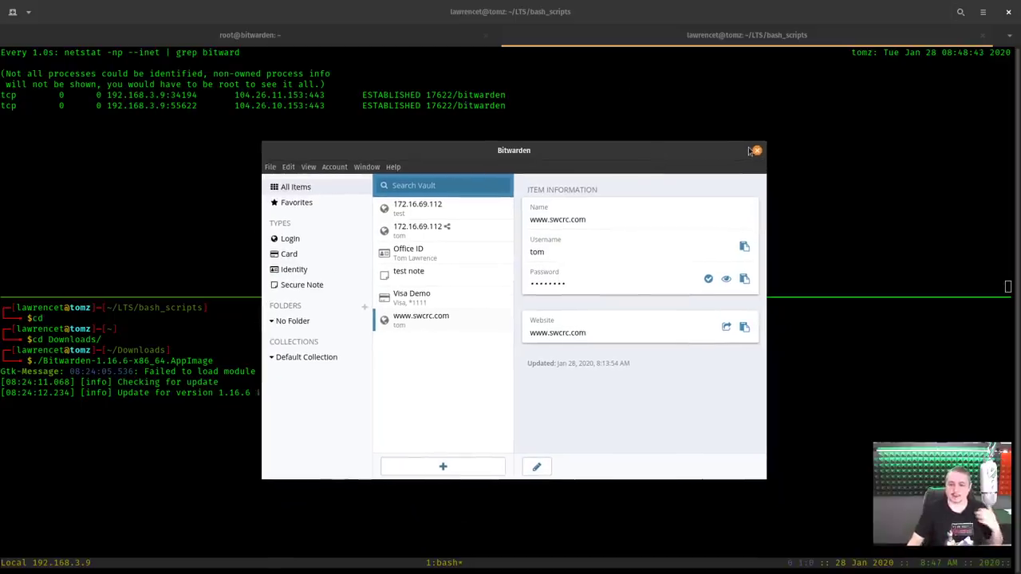
# Ping 192.168.2.2 from the root@bitwarden shell and confirm 0% packet loss.
pyautogui.click(756, 151)
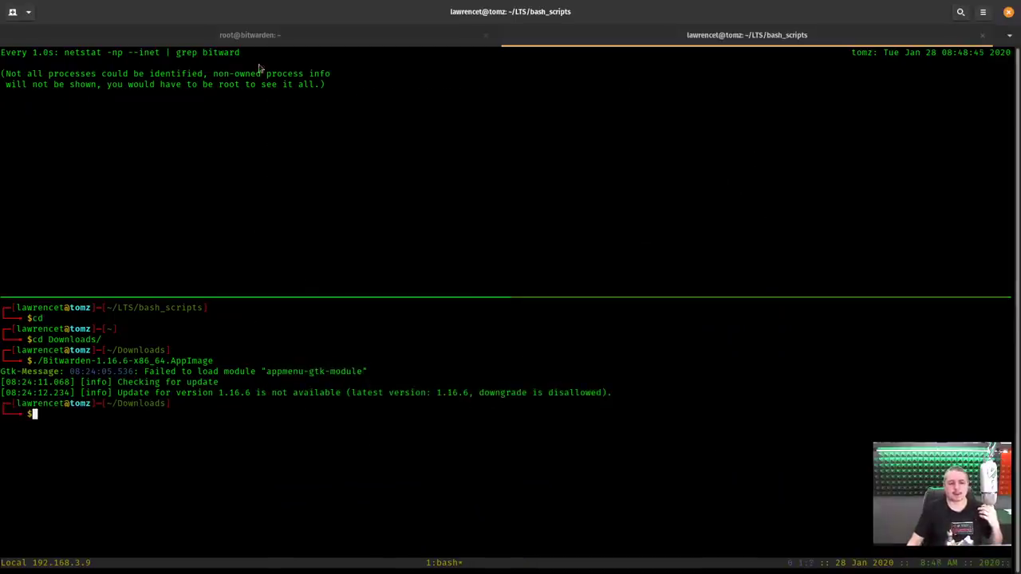
pyautogui.click(253, 36)
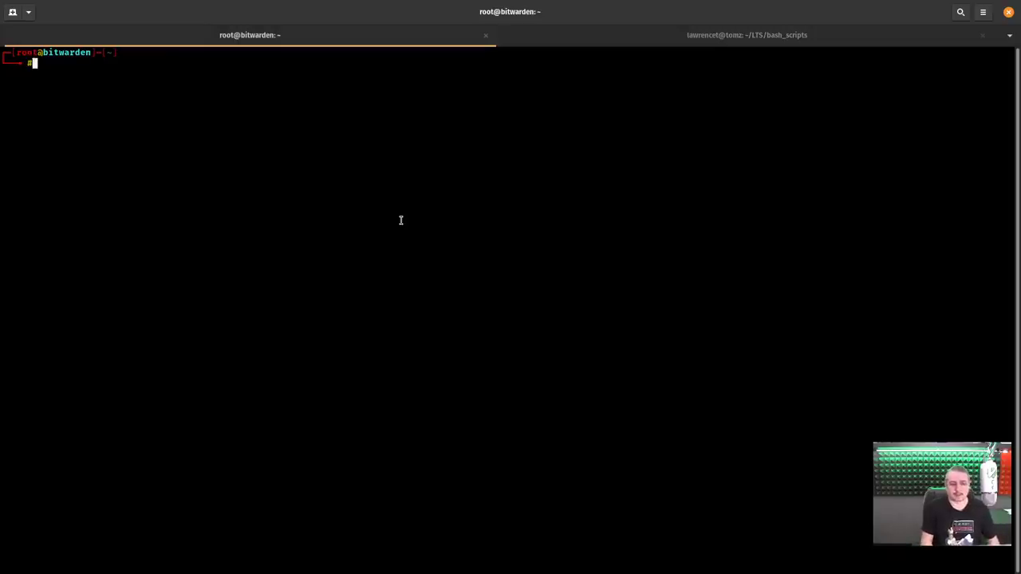
pyautogui.write('ping ')
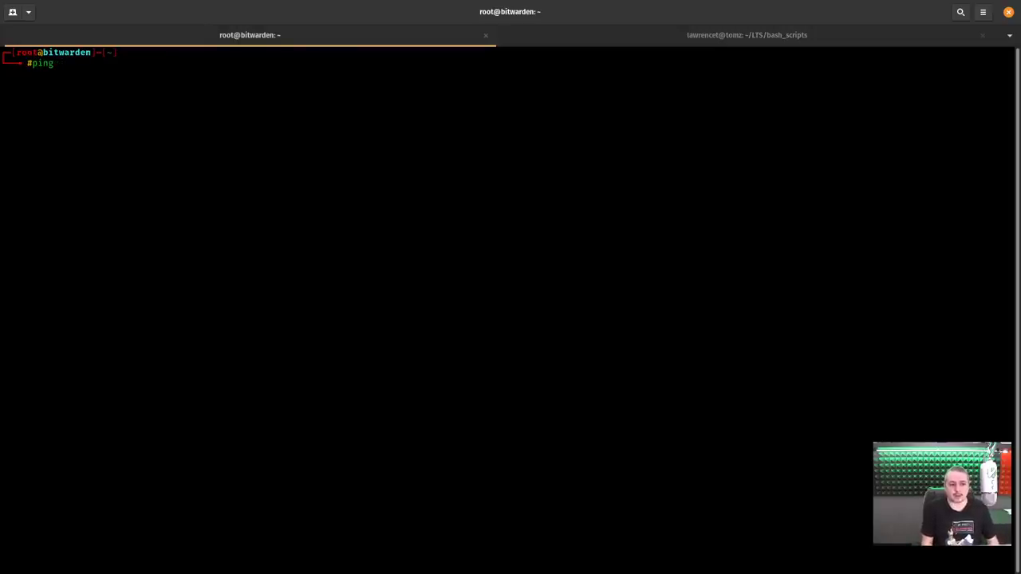
pyautogui.write('192.168.2')
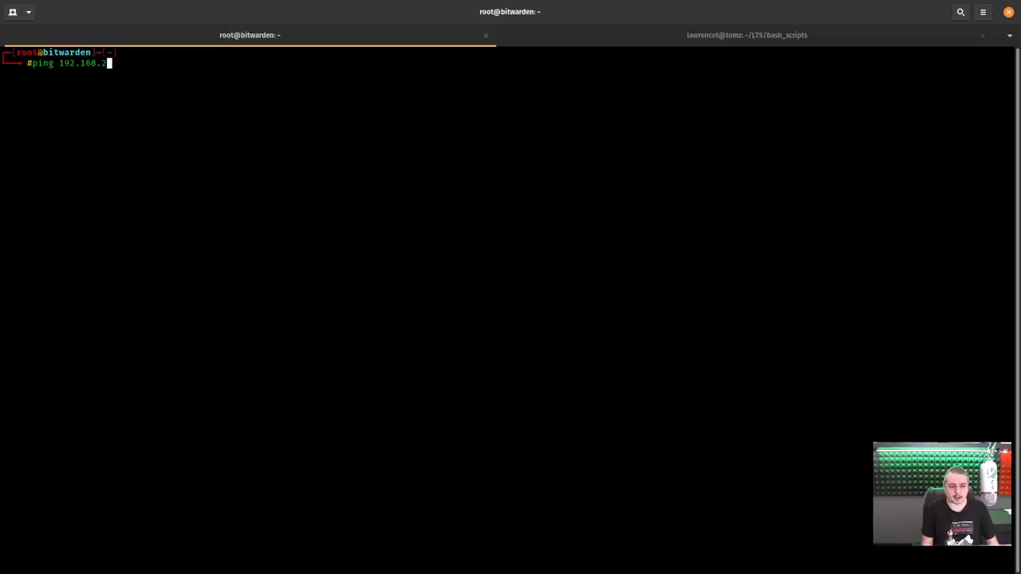
pyautogui.write('.2')
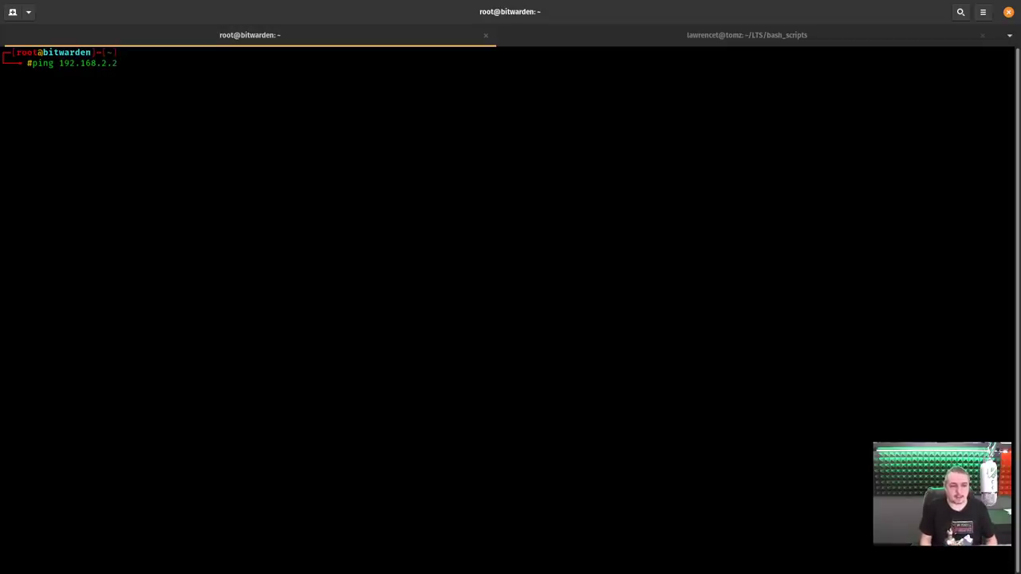
pyautogui.press('Return')
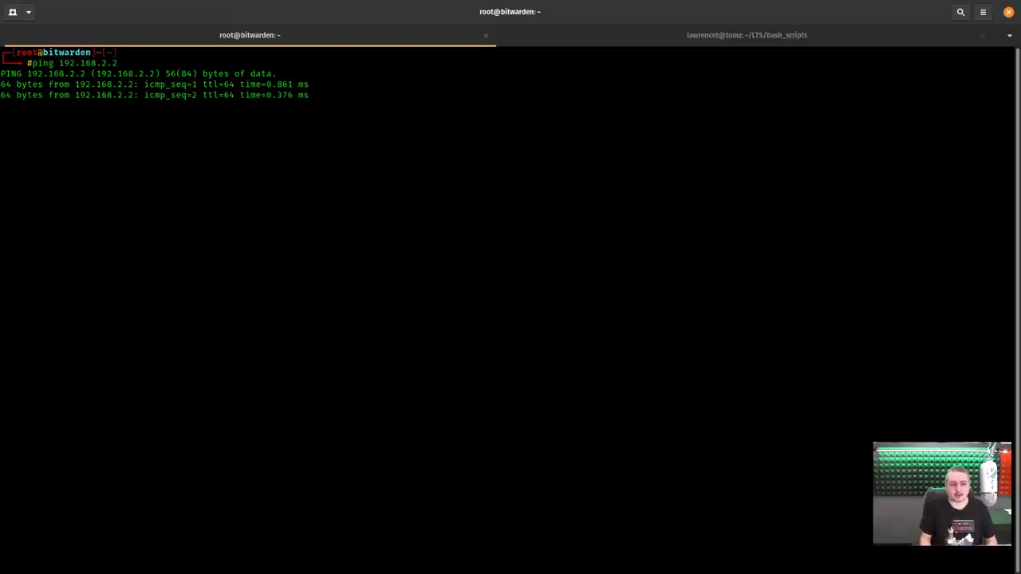
pyautogui.hotkey('ctrl', 'c')
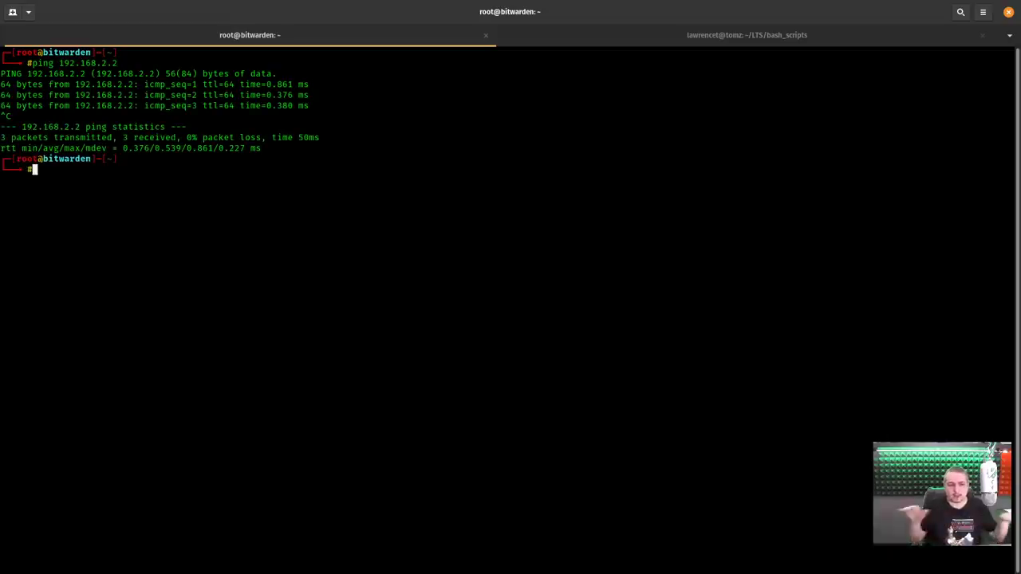
# Ping 192.168.3.9 and confirm it shows 100% packet loss.
pyautogui.write('ping 192.168.')
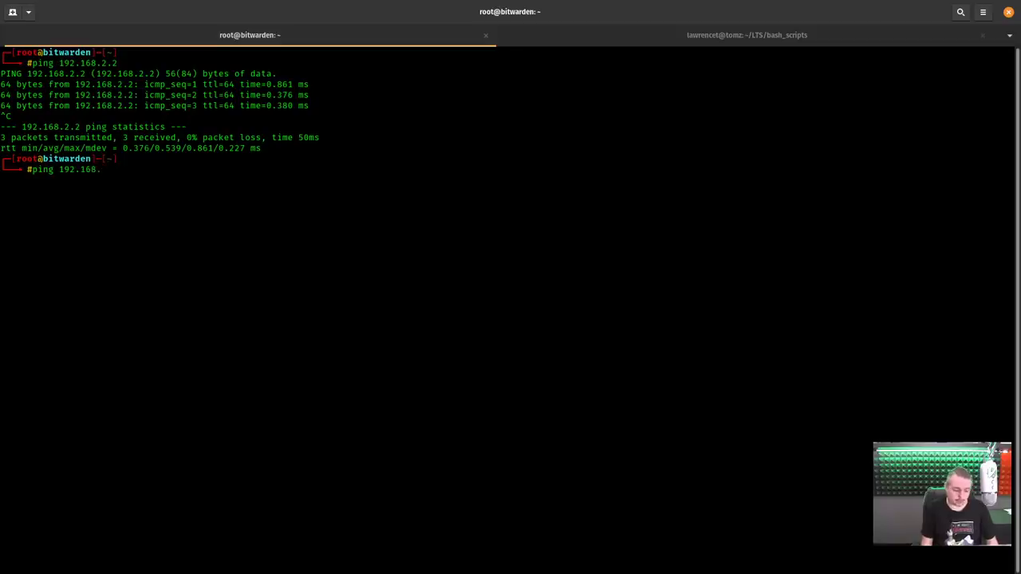
pyautogui.write('3.9')
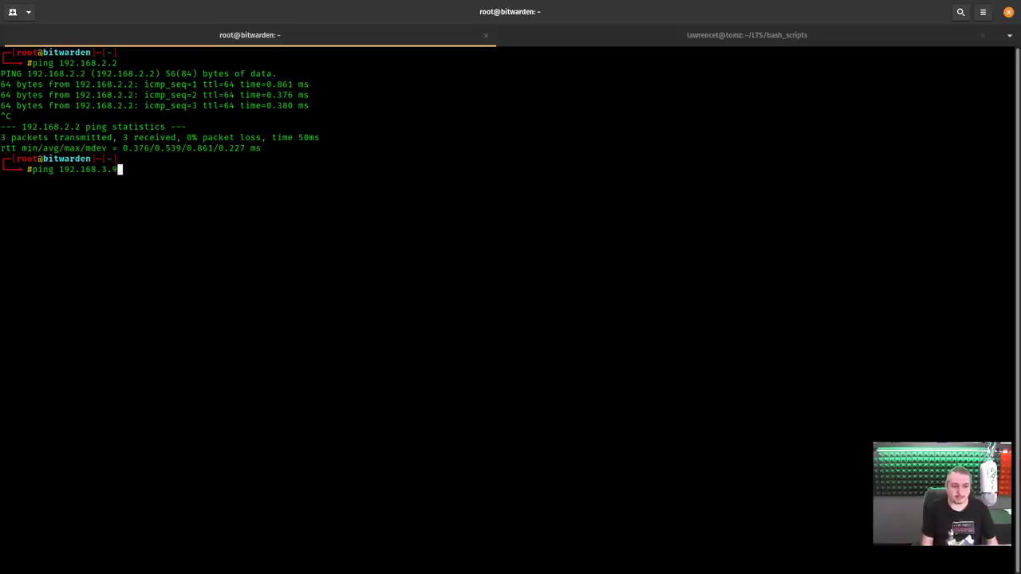
pyautogui.press('Return')
pyautogui.hotkey('ctrl', 'c')
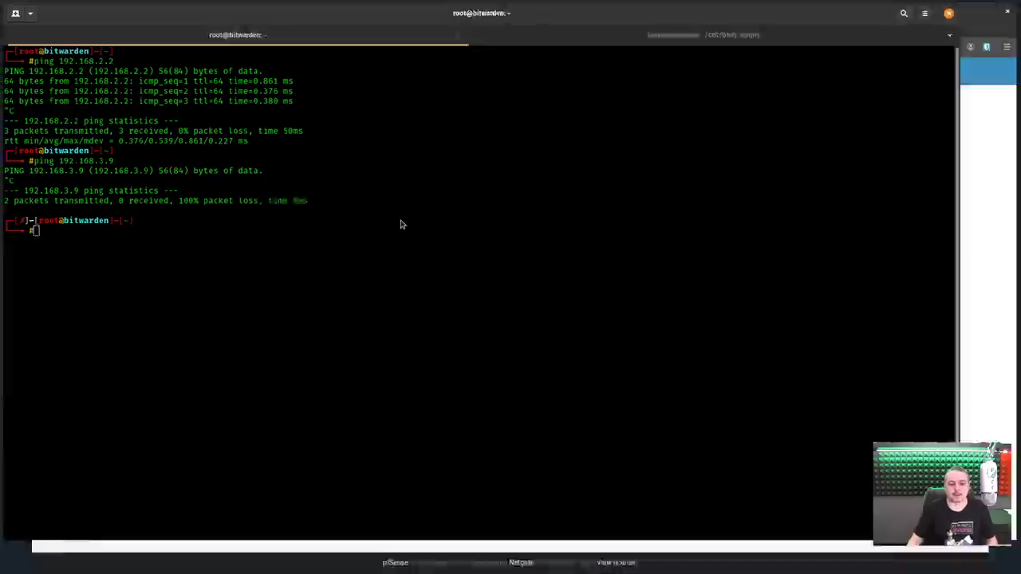
pyautogui.hotkey('ctrl', 'F9')
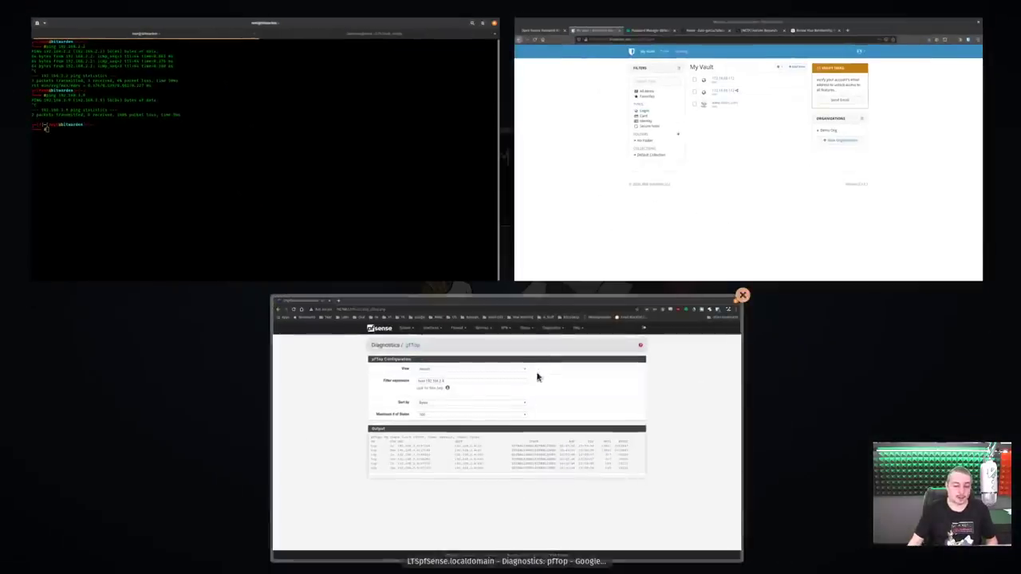
# Bring up pfSense pfTop filtered on host 192.168.2.4, showing 192.168.3.9 connections on ports 22 and 443.
pyautogui.click(530, 380)
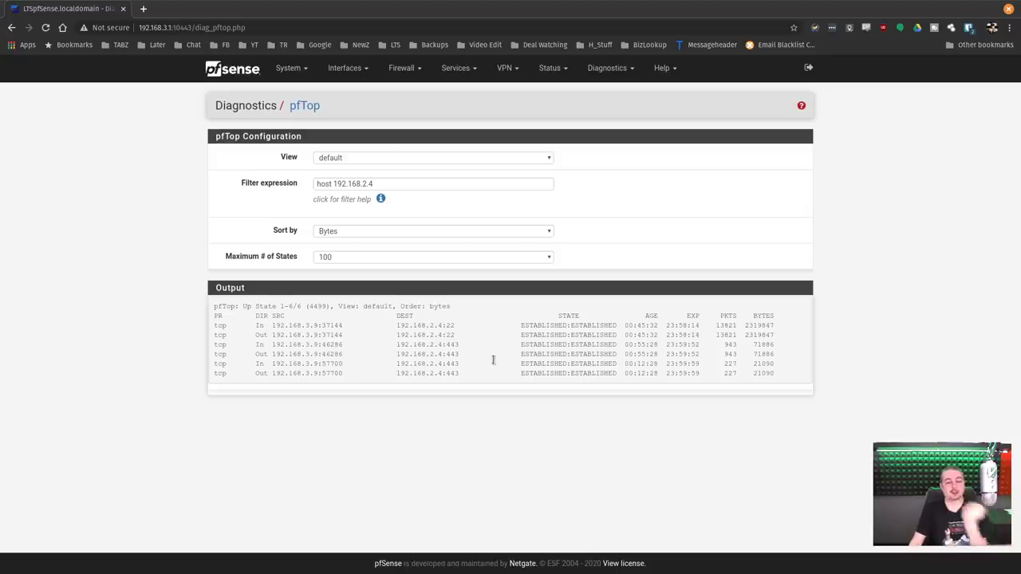
# Close the pfSense page and run htop on the Bitwarden server with its F4 filter open.
pyautogui.click(1008, 9)
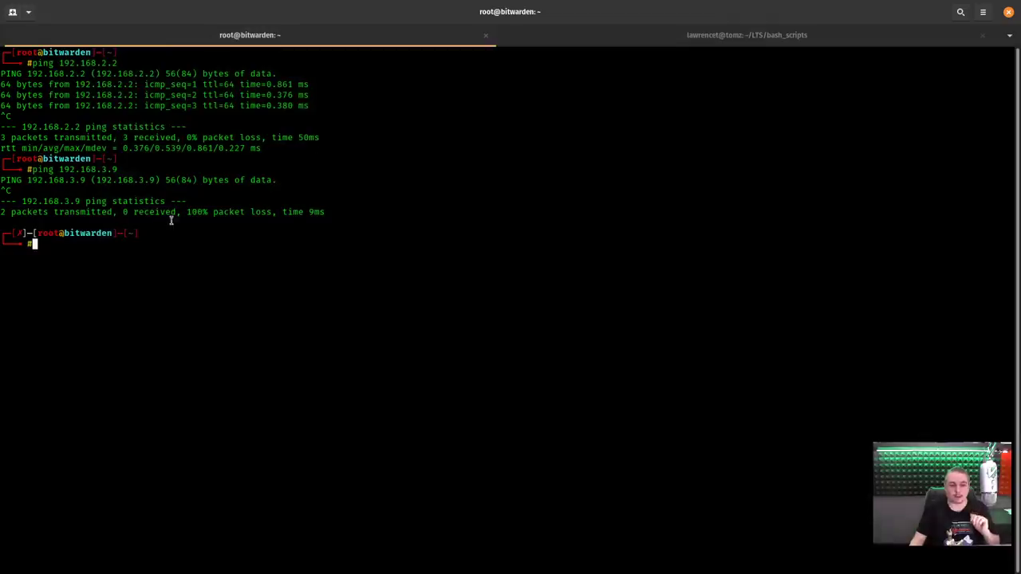
pyautogui.tripleClick(367, 211)
pyautogui.write('htop')
pyautogui.press('Return')
pyautogui.press('F4')
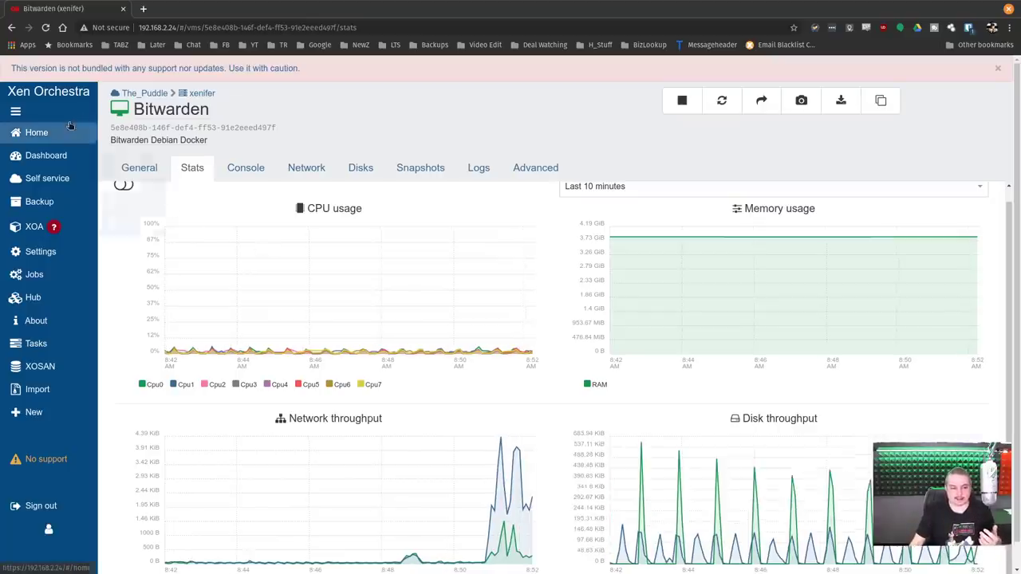
# Open the xenifer host (PowerEdge R710) and check its stats: 18 of 40 GiB RAM used.
pyautogui.moveTo(70, 129)
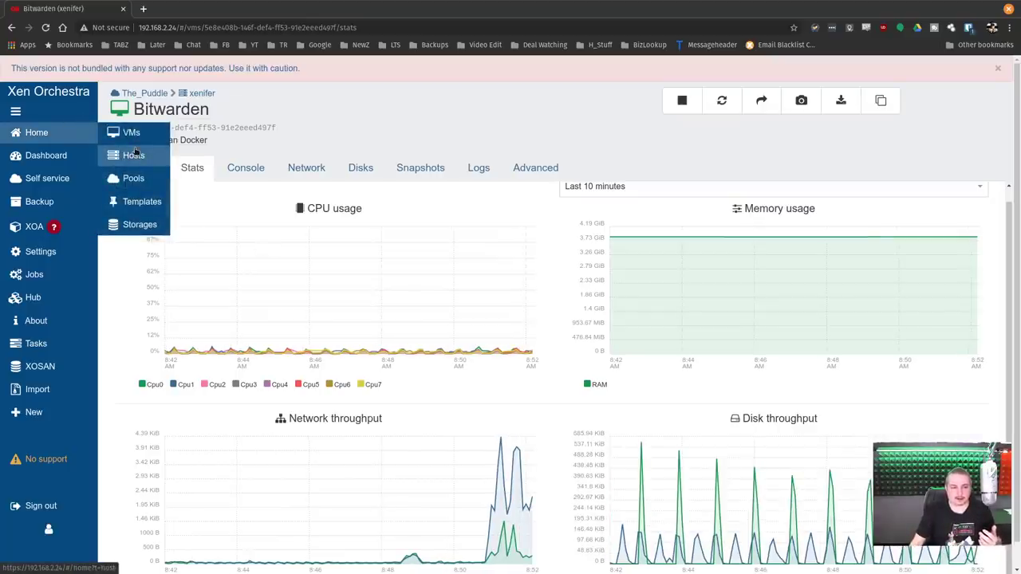
pyautogui.click(136, 152)
pyautogui.click(153, 162)
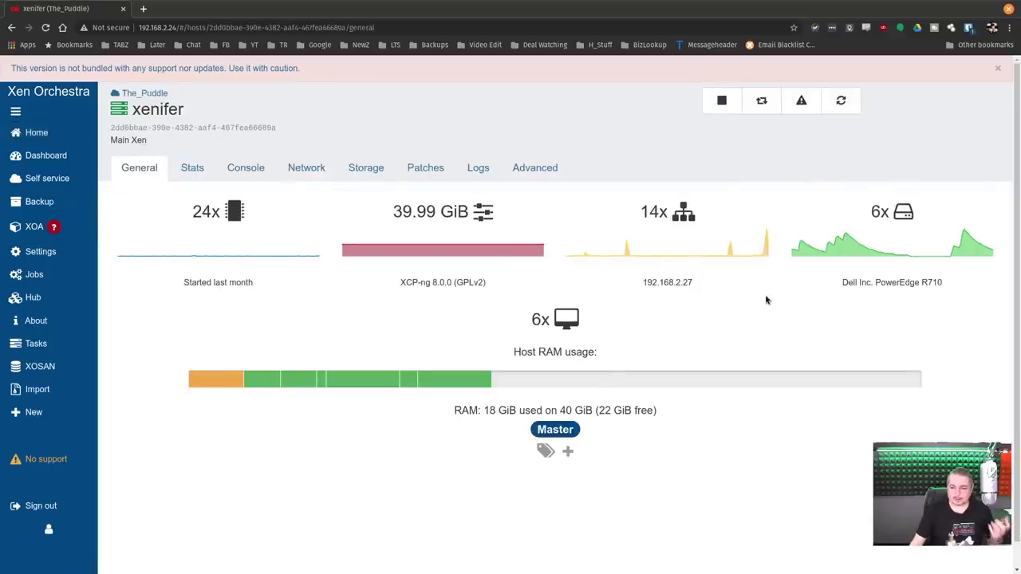
pyautogui.moveTo(920, 282); pyautogui.dragTo(1004, 288)
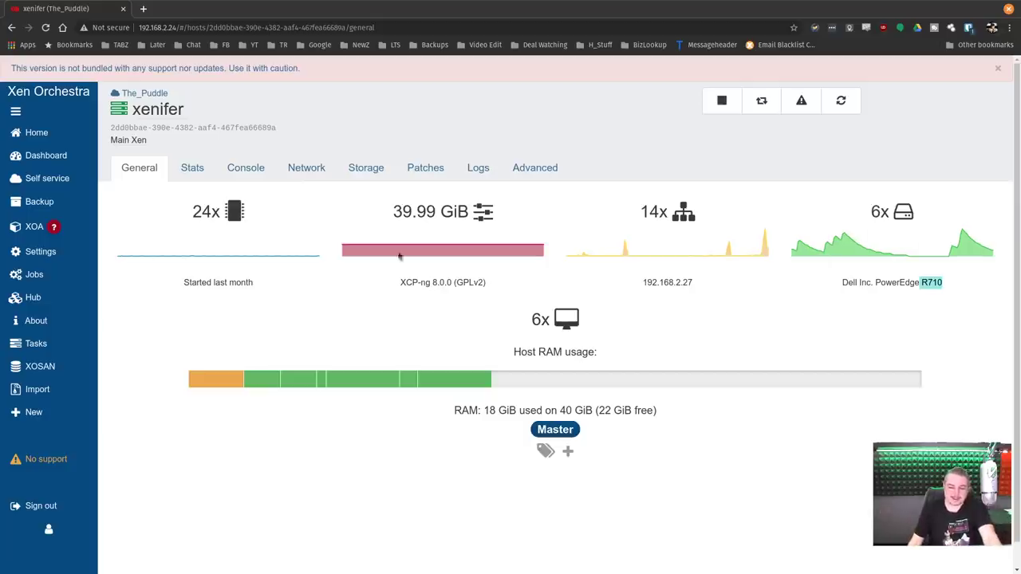
pyautogui.click(189, 170)
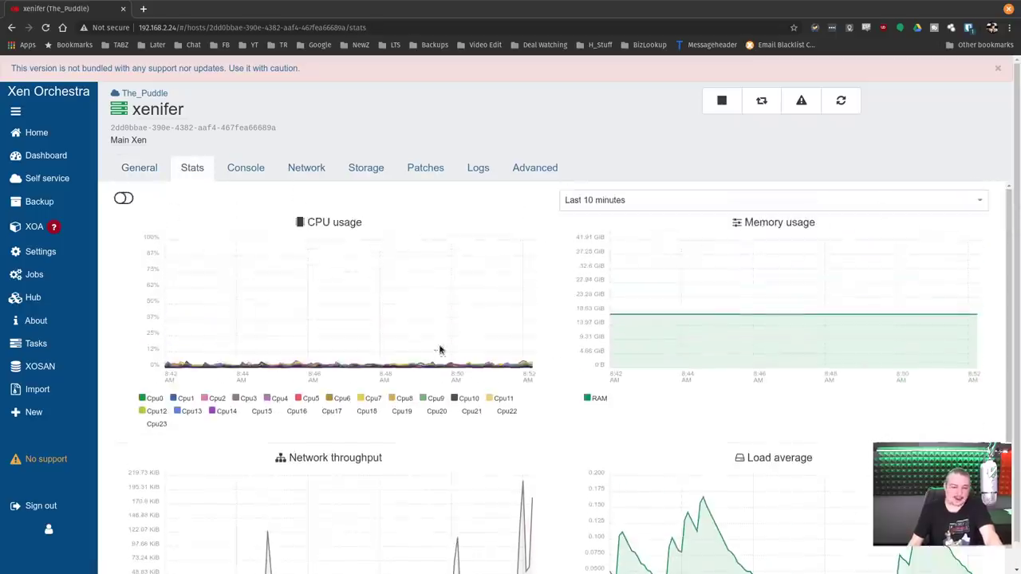
pyautogui.click(150, 170)
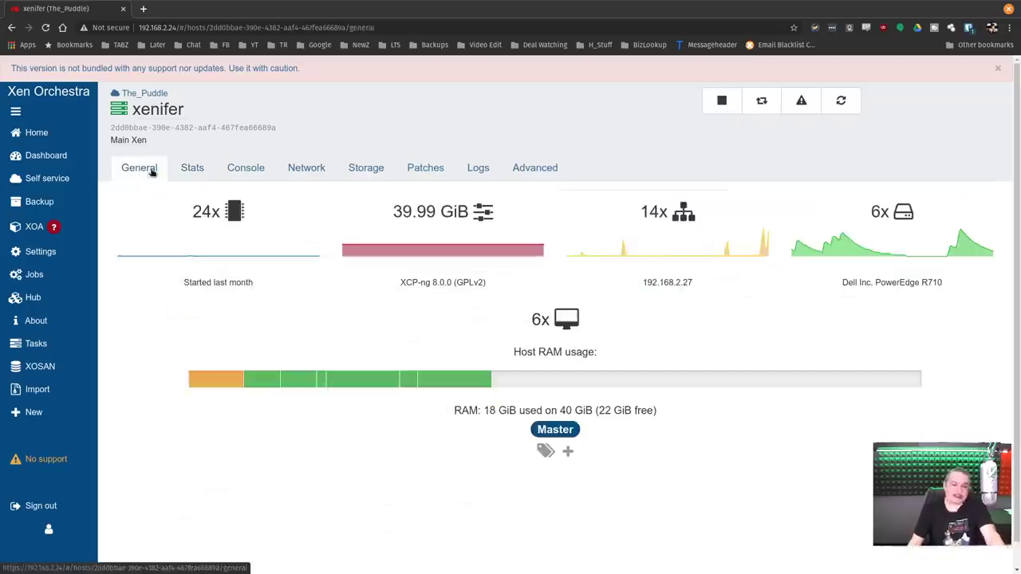
pyautogui.click(79, 141)
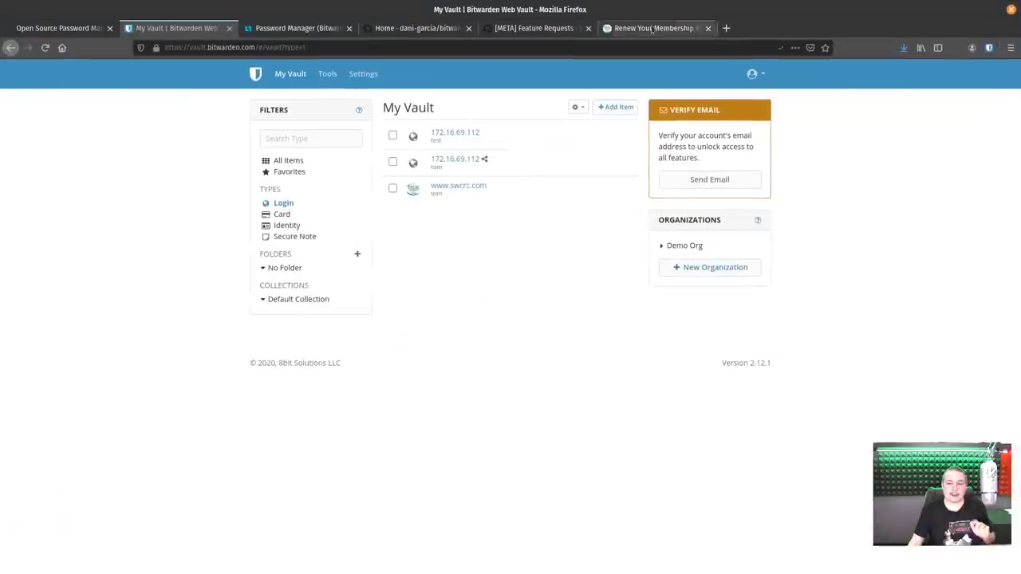
# Highlight the forum reply quoting 'hard dependency on MSSQL server 2017', then go to the bitwarden_rs wiki.
pyautogui.scroll(20, 520, 309)
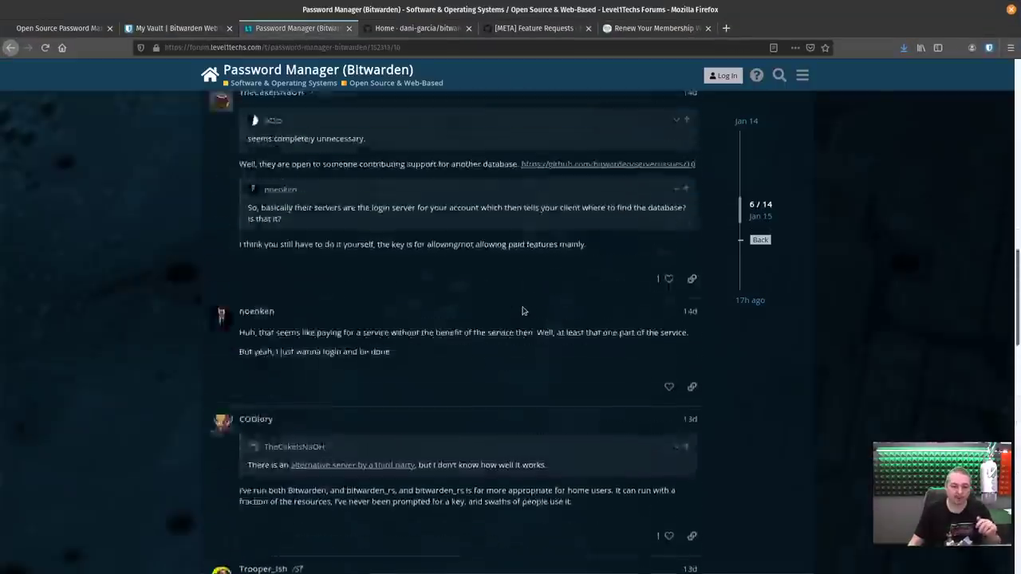
pyautogui.scroll(1, 570, 378)
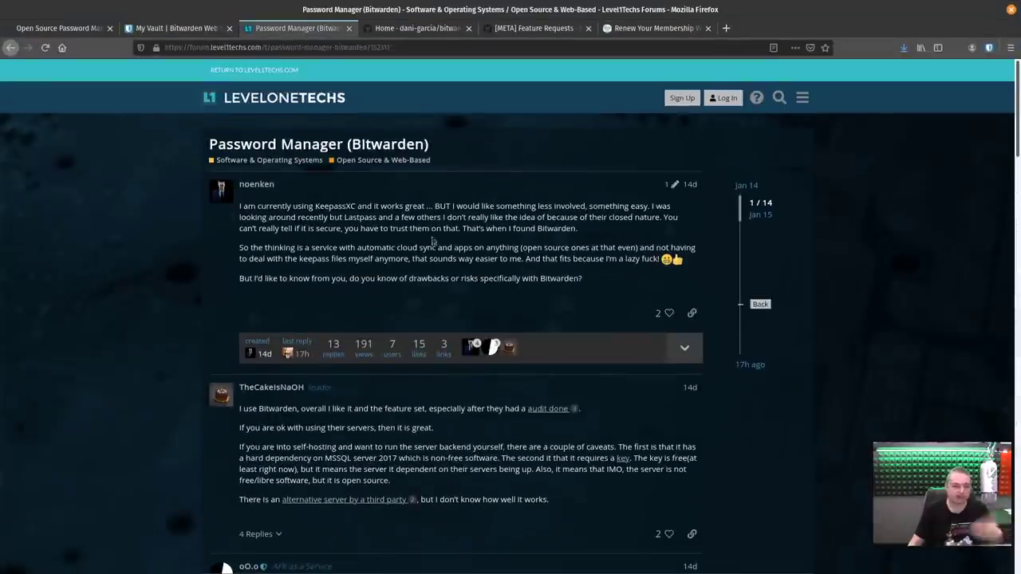
pyautogui.scroll(-6, 395, 255)
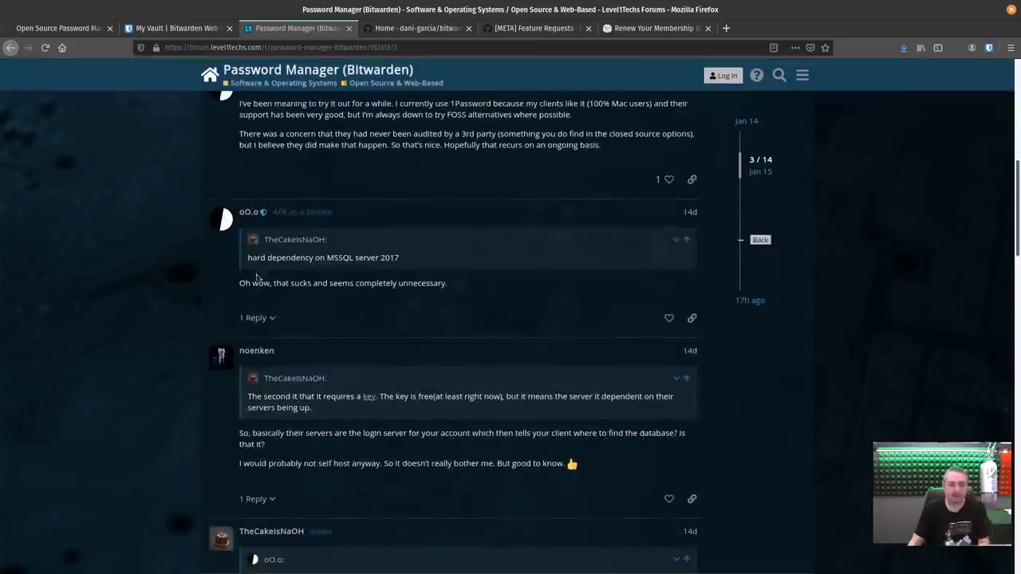
pyautogui.moveTo(248, 257); pyautogui.dragTo(407, 266)
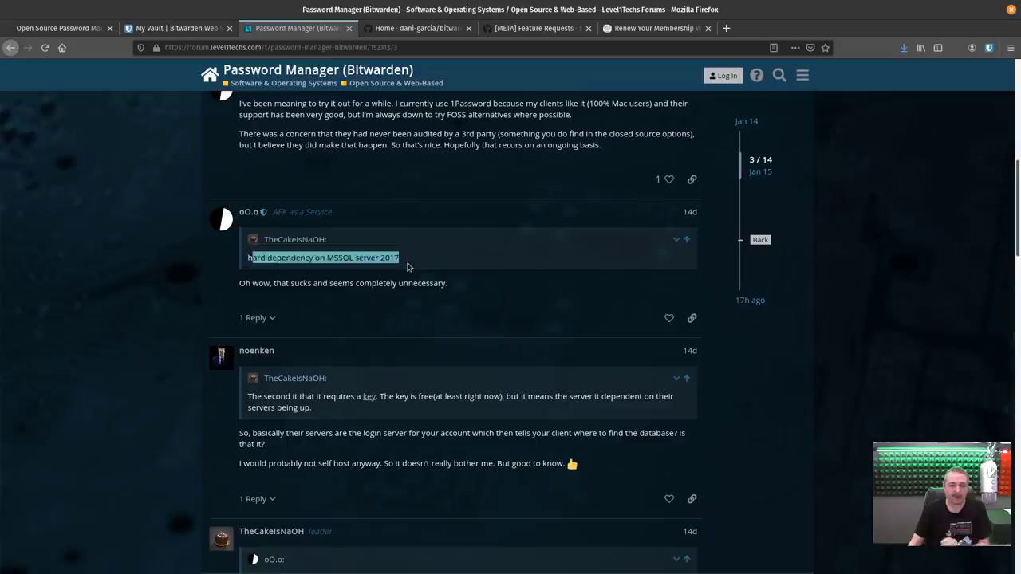
pyautogui.click(406, 267)
pyautogui.tripleClick(326, 262)
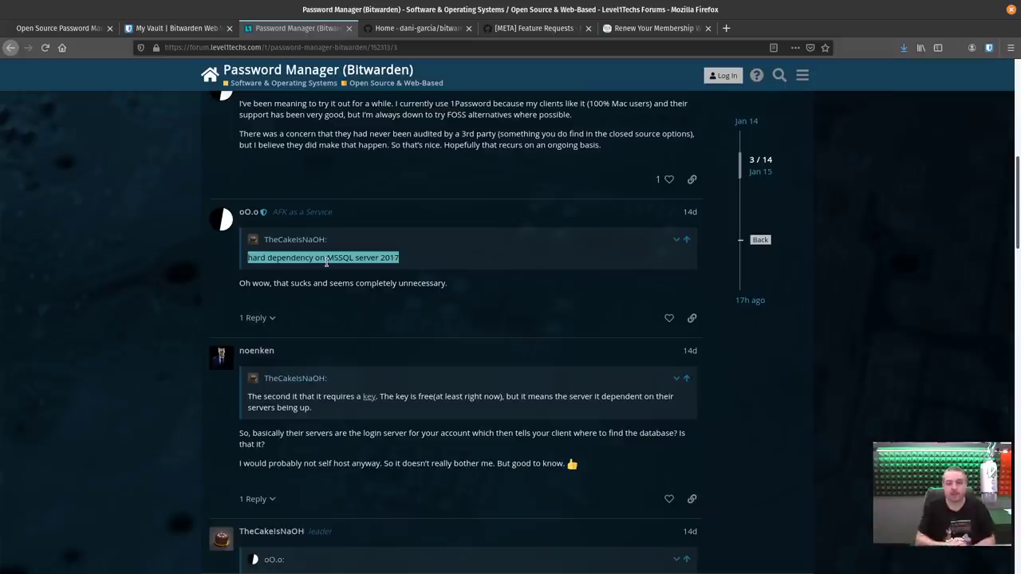
pyautogui.click(418, 28)
# Scroll through the bitwarden_rs wiki Home page's supported and missing features.
pyautogui.scroll(-4, 527, 389)
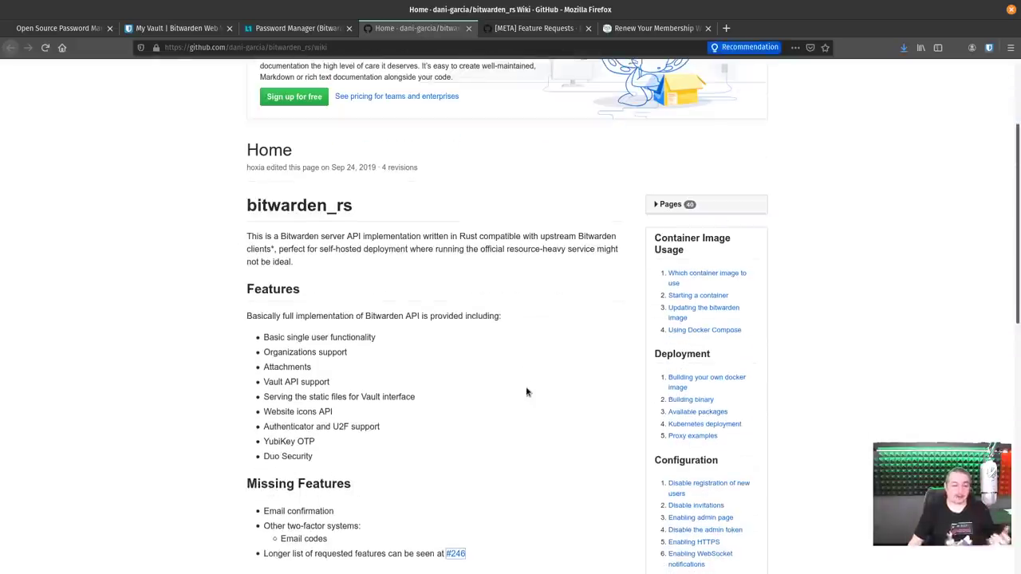
pyautogui.scroll(-2, 526, 392)
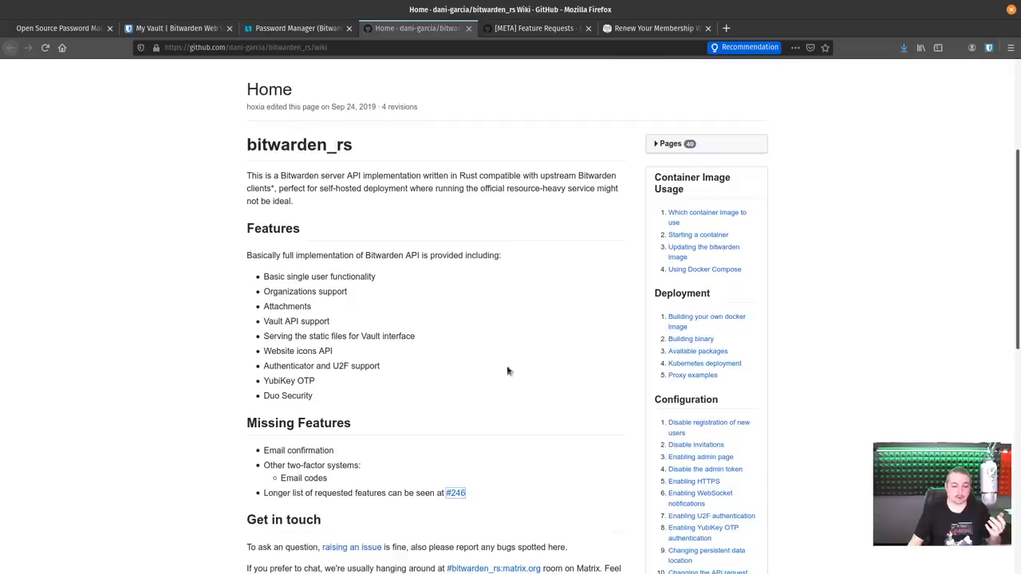
pyautogui.scroll(3, 406, 298)
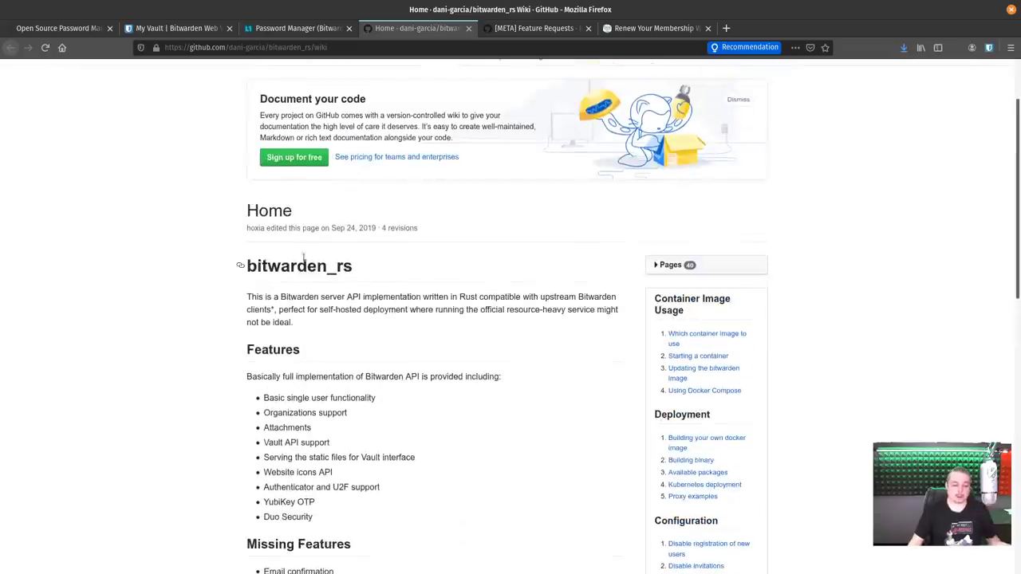
pyautogui.scroll(-6, 476, 407)
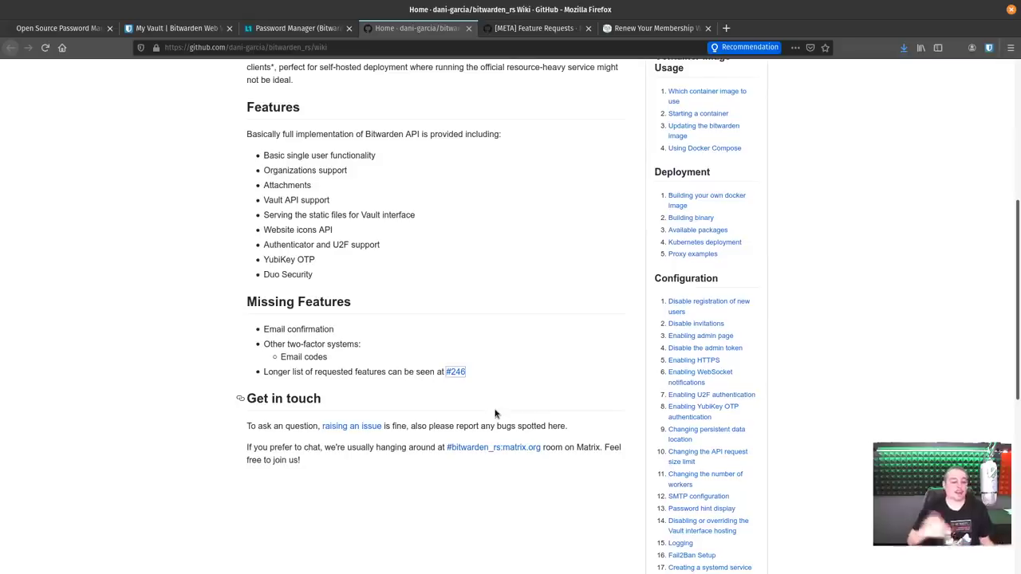
pyautogui.scroll(8, 526, 323)
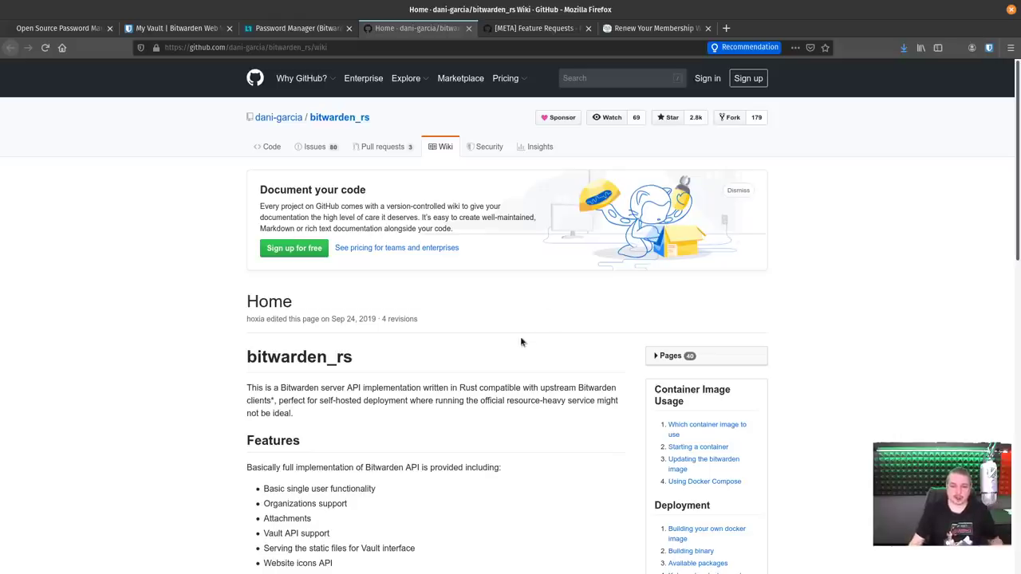
pyautogui.scroll(-5, 459, 307)
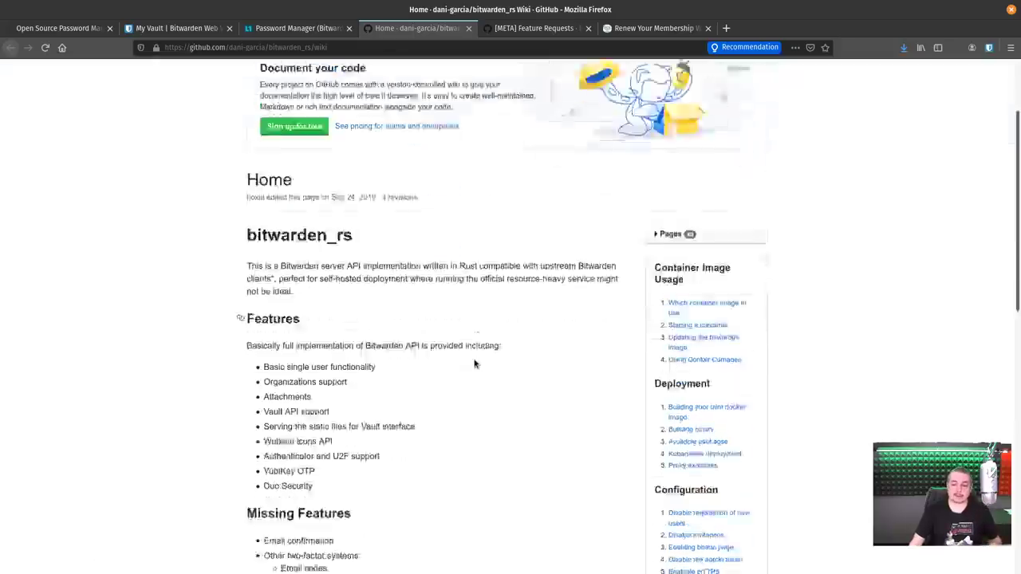
pyautogui.scroll(5, 475, 363)
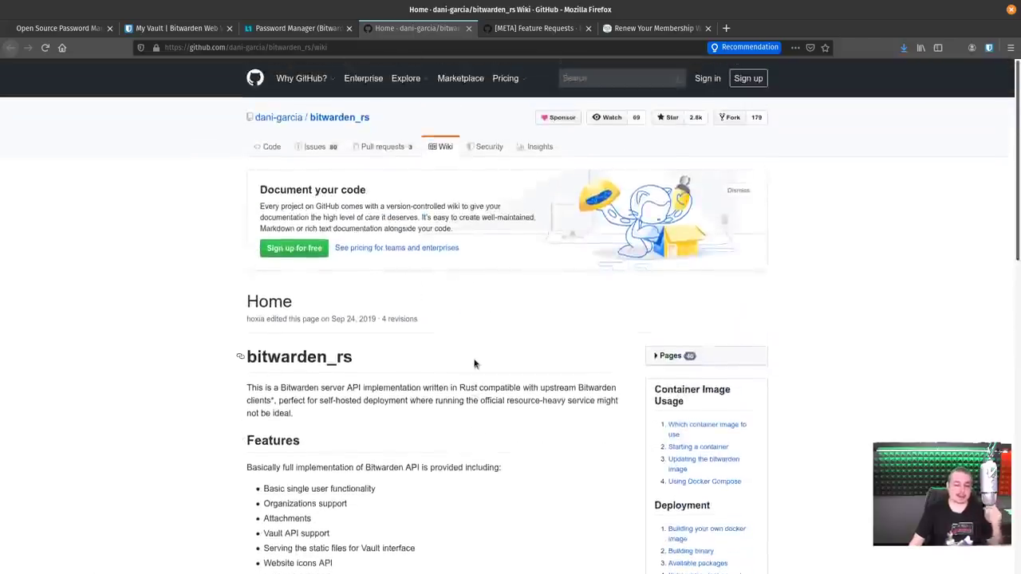
pyautogui.scroll(-4, 475, 363)
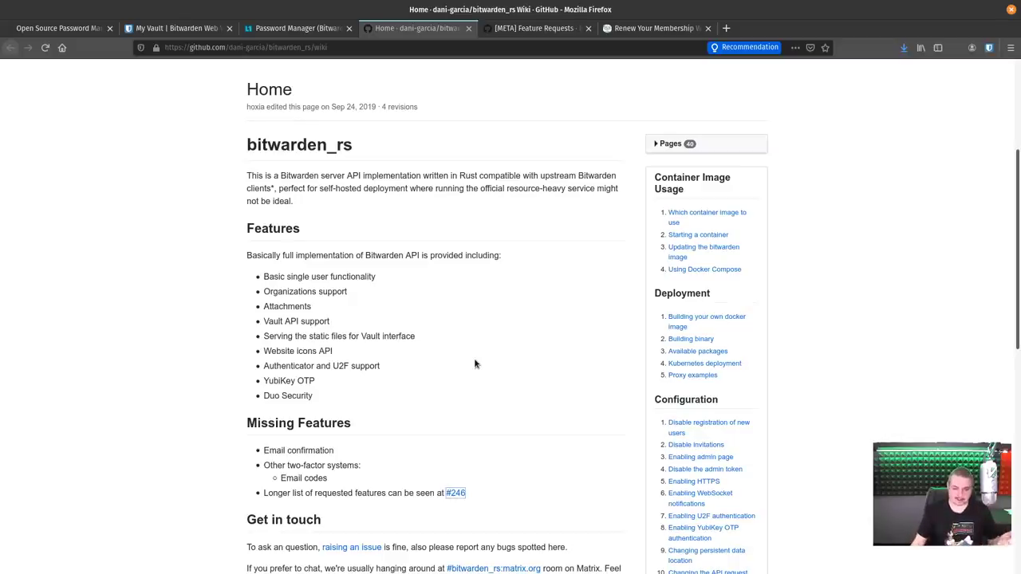
pyautogui.scroll(-9, 475, 364)
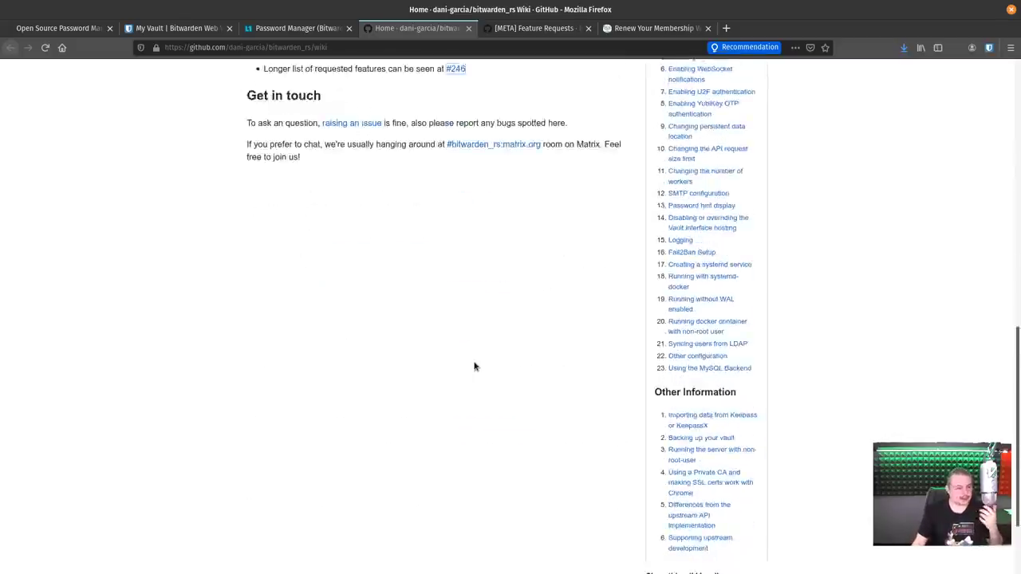
pyautogui.scroll(6, 475, 364)
pyautogui.scroll(1, 474, 366)
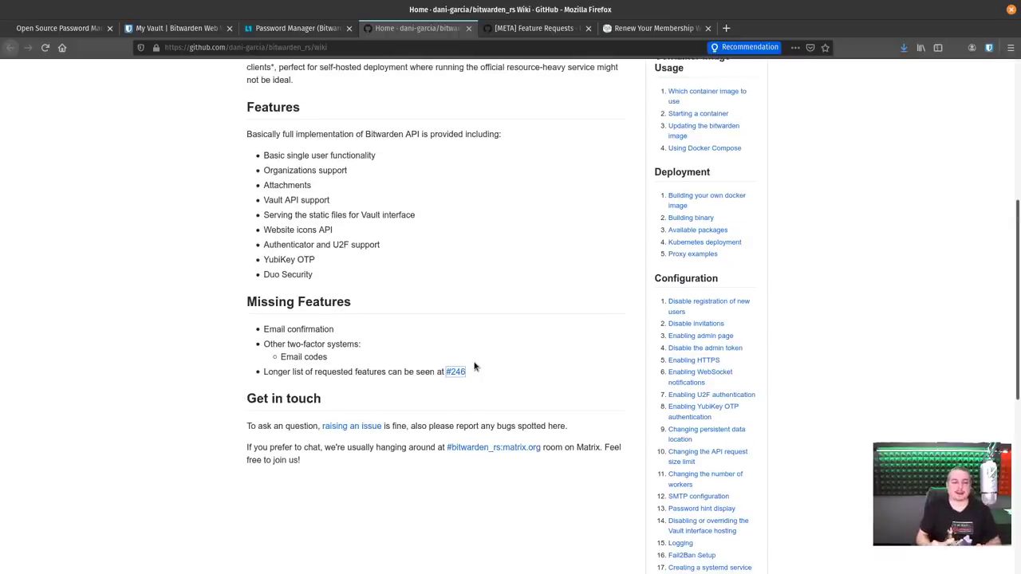
pyautogui.scroll(6, 474, 367)
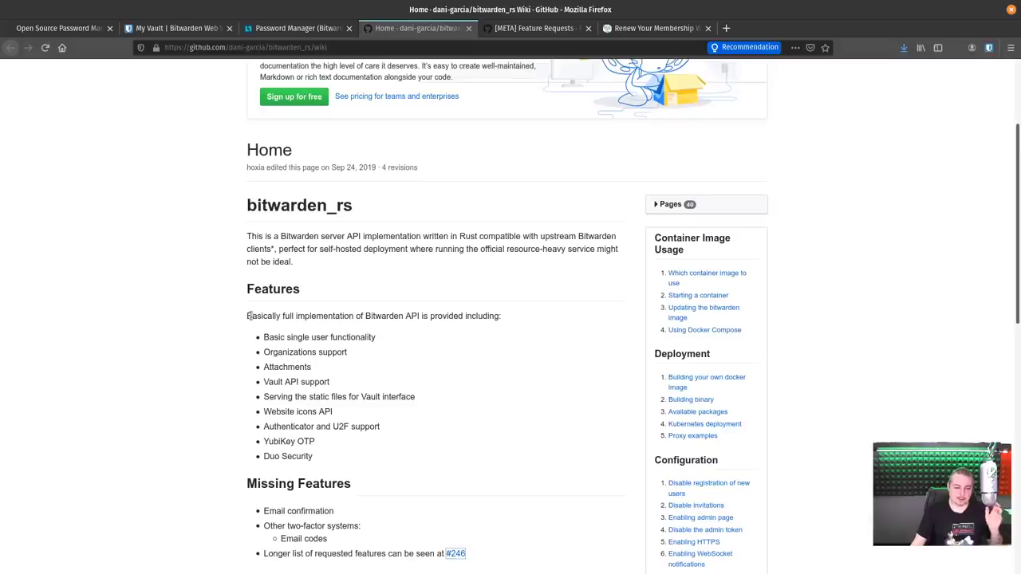
# Highlight the supported-features list, then open the [META] Feature Requests issue #246.
pyautogui.moveTo(247, 316); pyautogui.dragTo(477, 416)
pyautogui.scroll(-4, 484, 404)
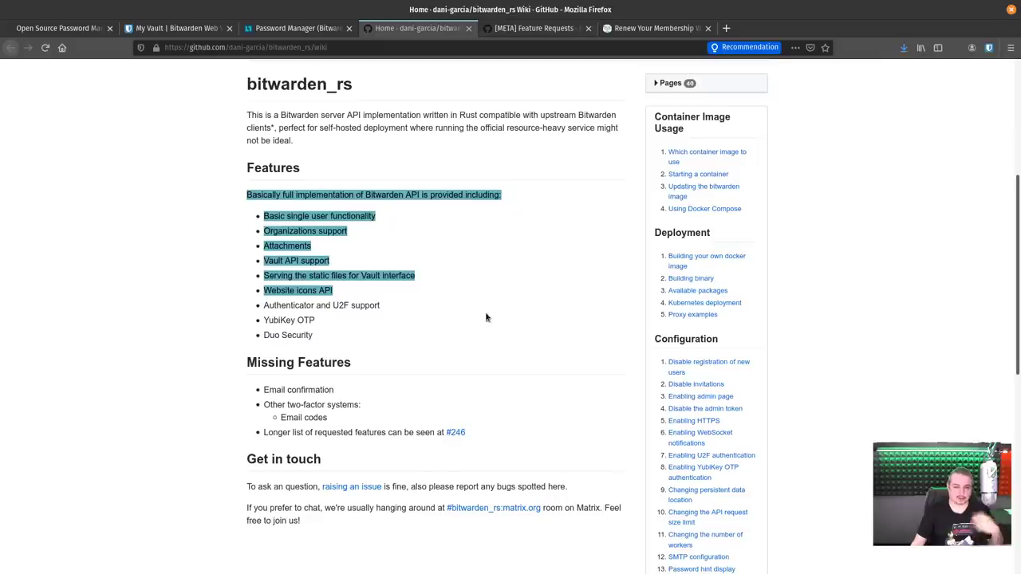
pyautogui.click(530, 28)
pyautogui.scroll(-1, 425, 378)
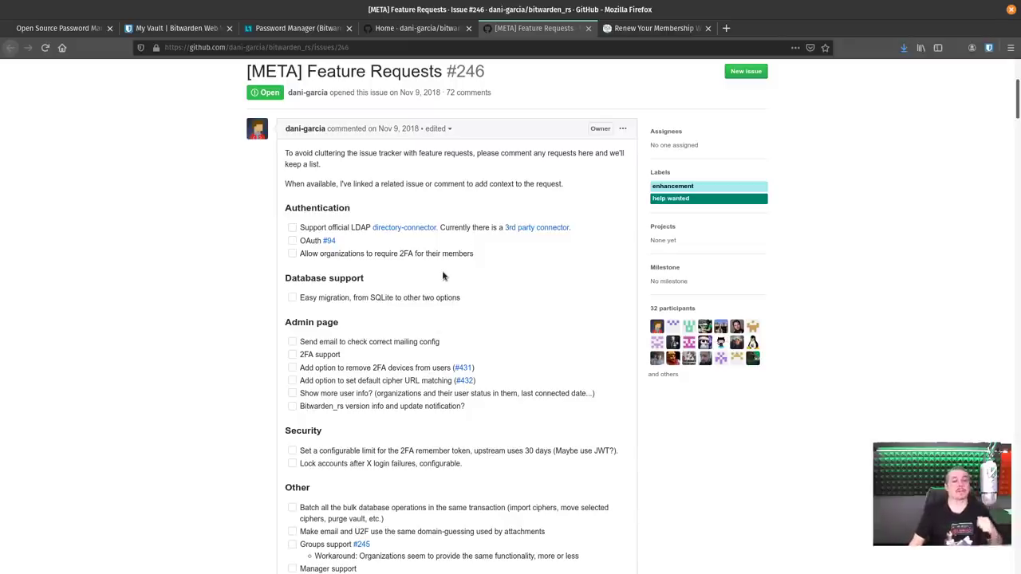
# Scroll through issue #246's feature checklist and referenced requests like the closed LDAP Backend.
pyautogui.scroll(-3, 444, 278)
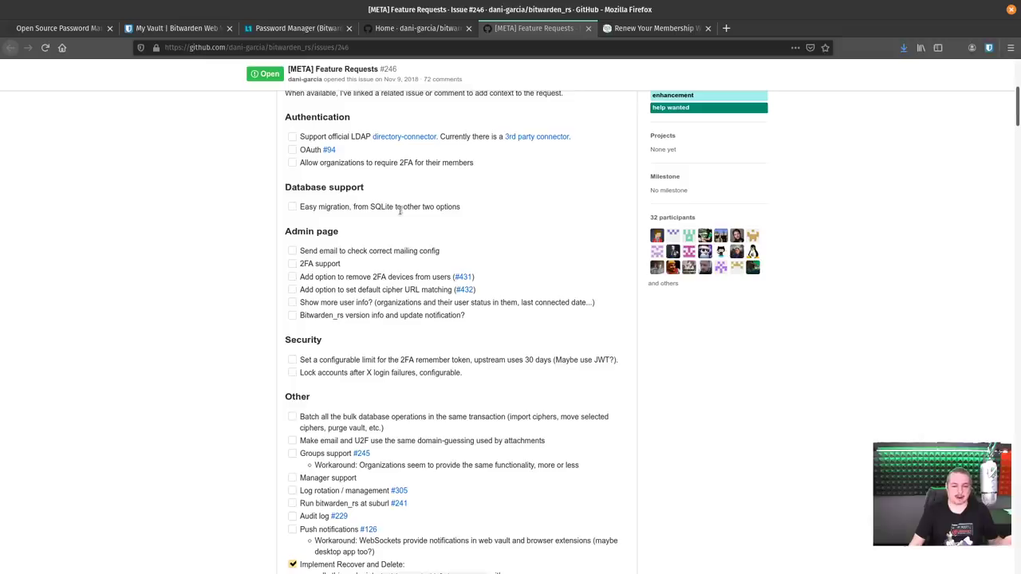
pyautogui.scroll(2, 381, 218)
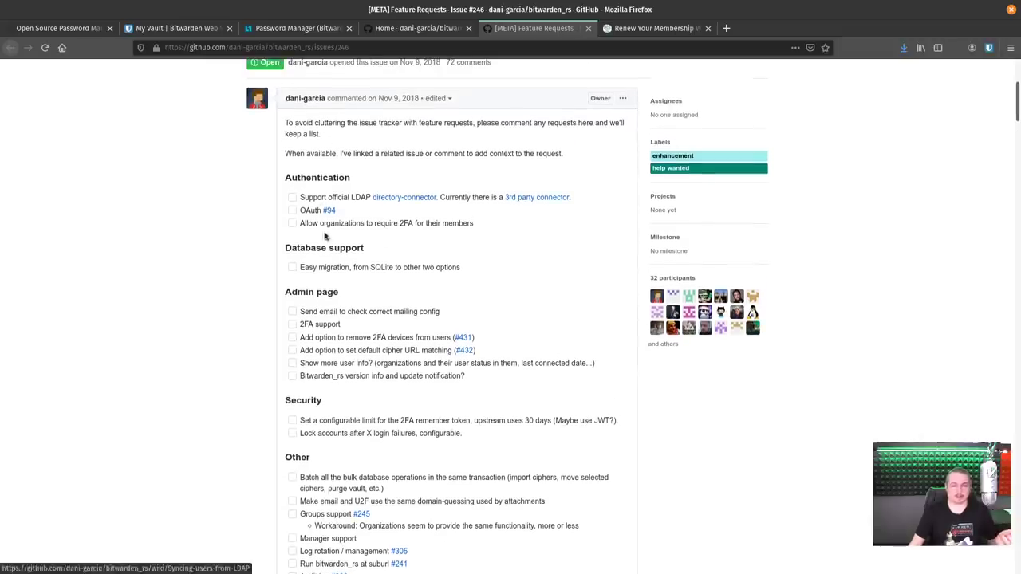
pyautogui.scroll(-5, 364, 267)
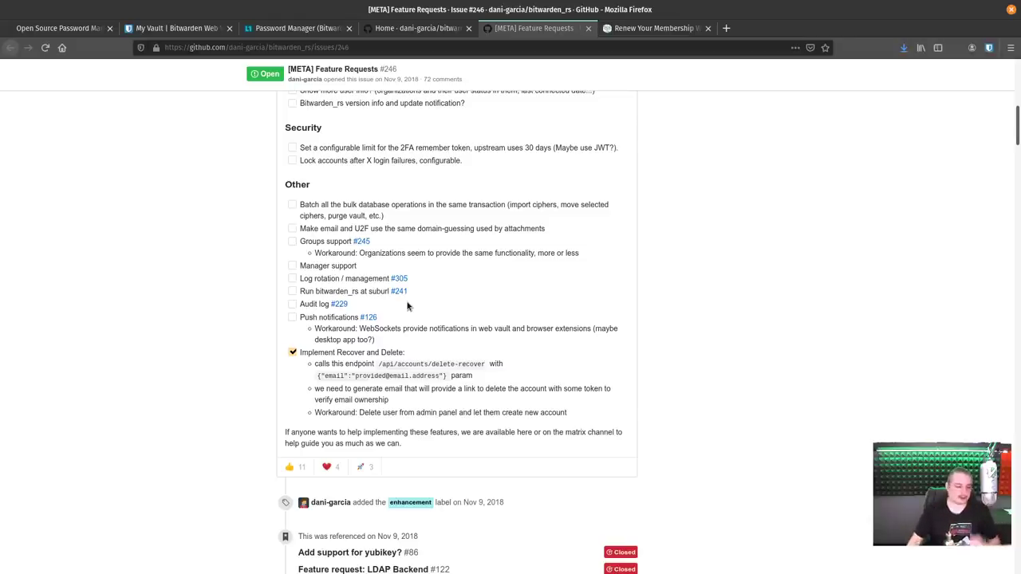
pyautogui.scroll(-2, 569, 301)
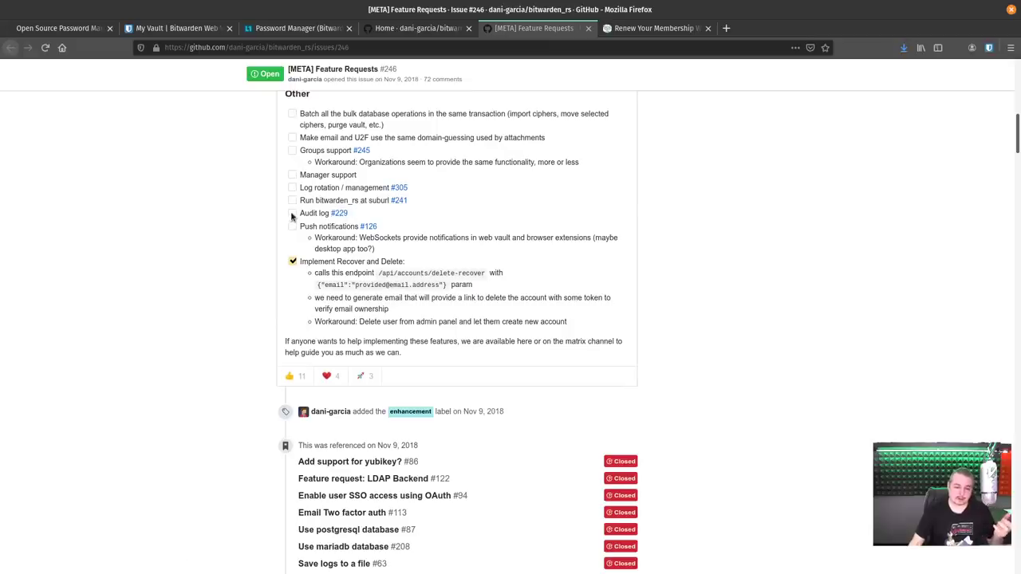
pyautogui.scroll(1, 292, 231)
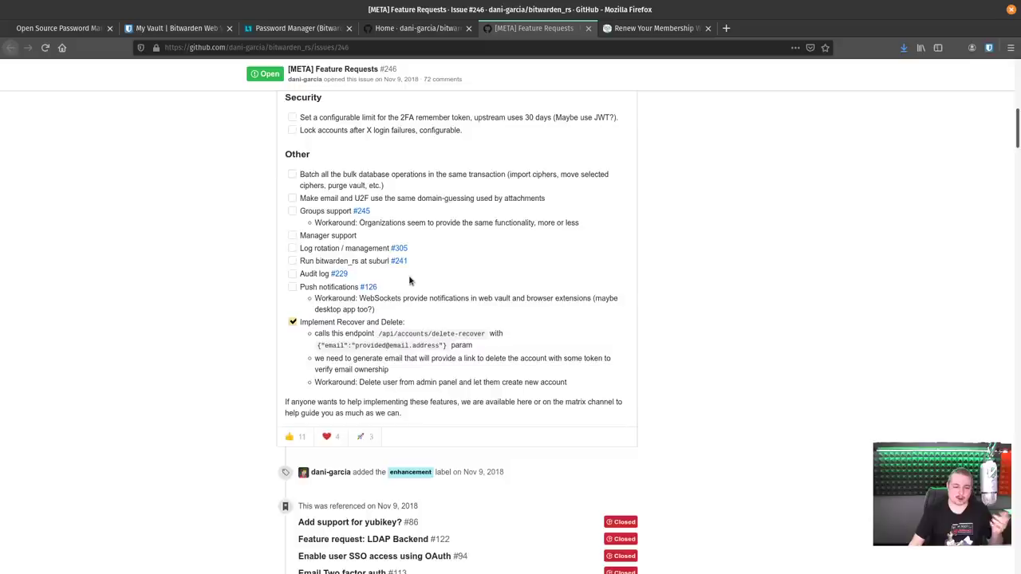
pyautogui.scroll(-5, 409, 291)
pyautogui.scroll(-3, 408, 291)
pyautogui.scroll(17, 407, 291)
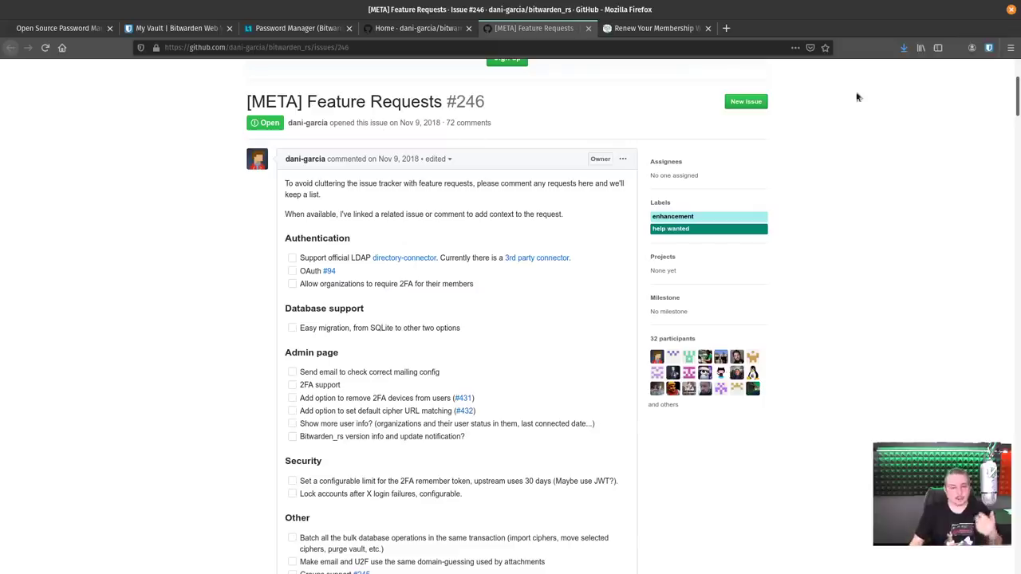
pyautogui.click(416, 28)
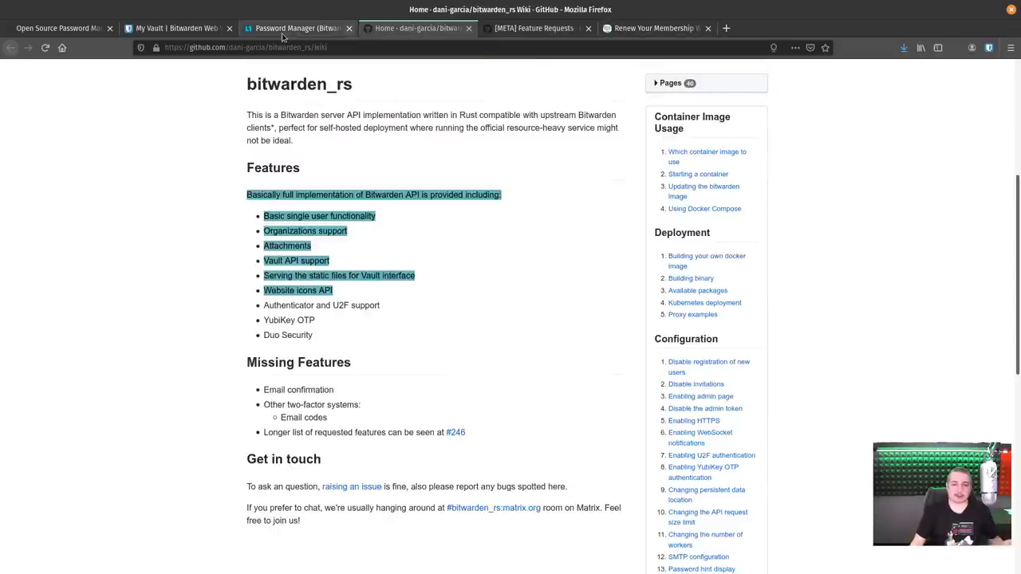
pyautogui.click(281, 30)
pyautogui.click(154, 28)
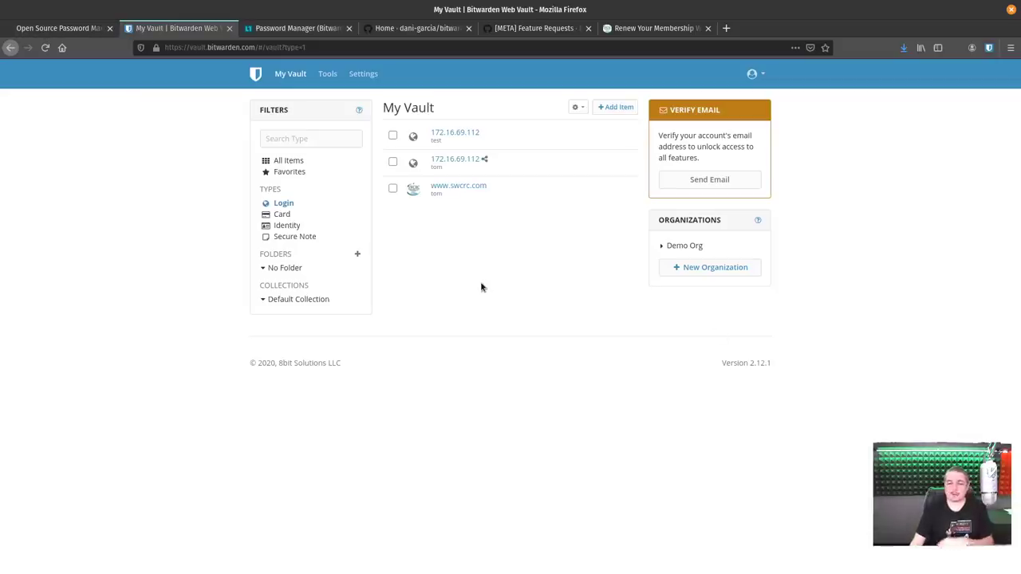
pyautogui.hotkey('ctrl', 'Tab')
pyautogui.hotkey('ctrl', 'Tab')
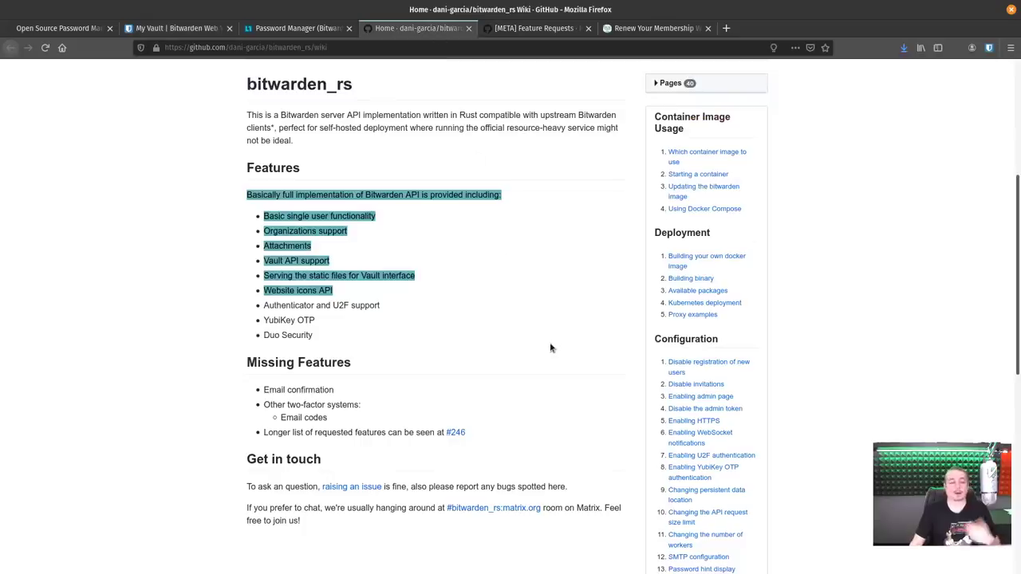
pyautogui.click(550, 348)
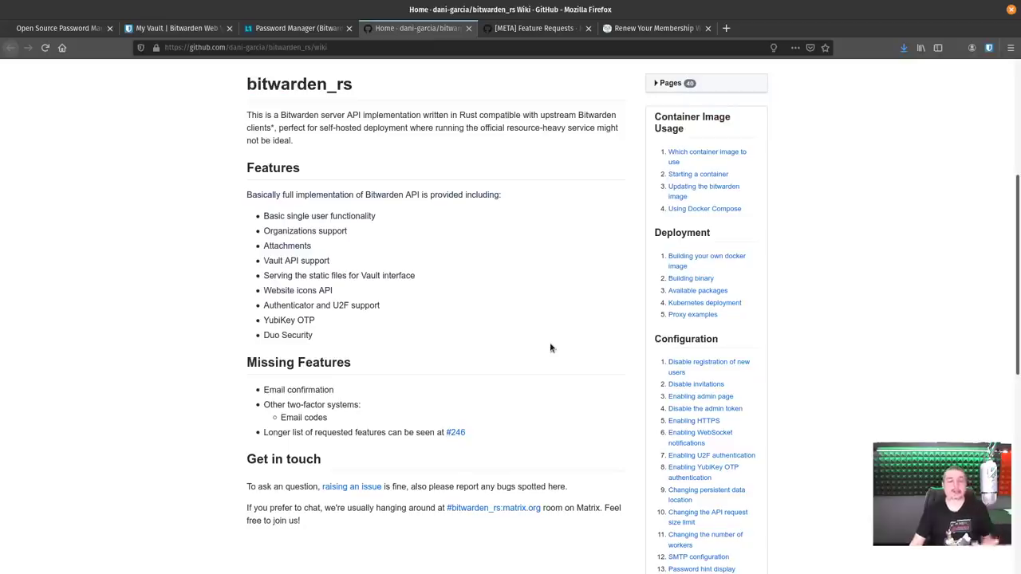
pyautogui.scroll(3, 221, 333)
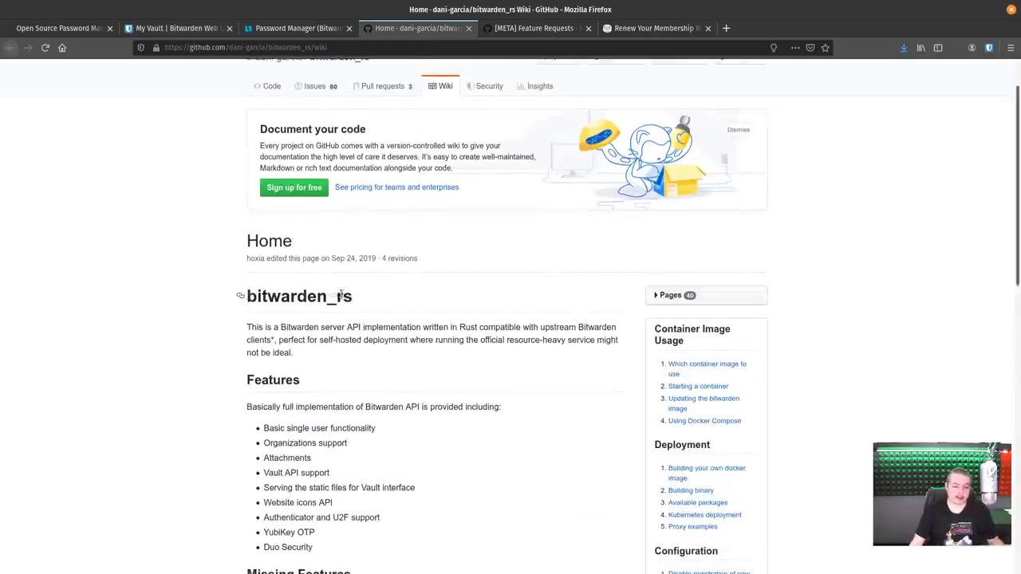
pyautogui.moveTo(345, 297); pyautogui.dragTo(246, 301)
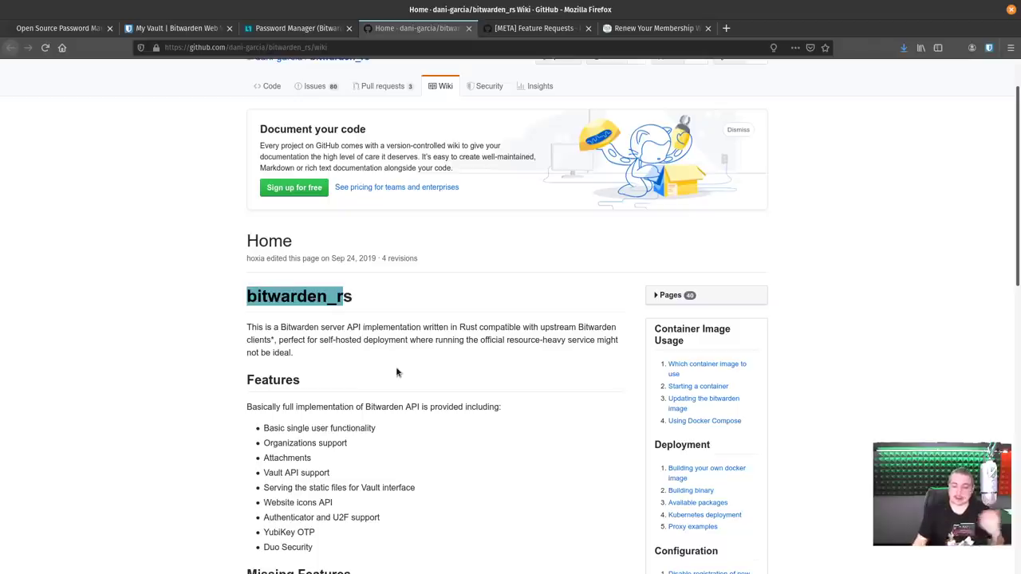
pyautogui.moveTo(481, 341); pyautogui.dragTo(650, 369)
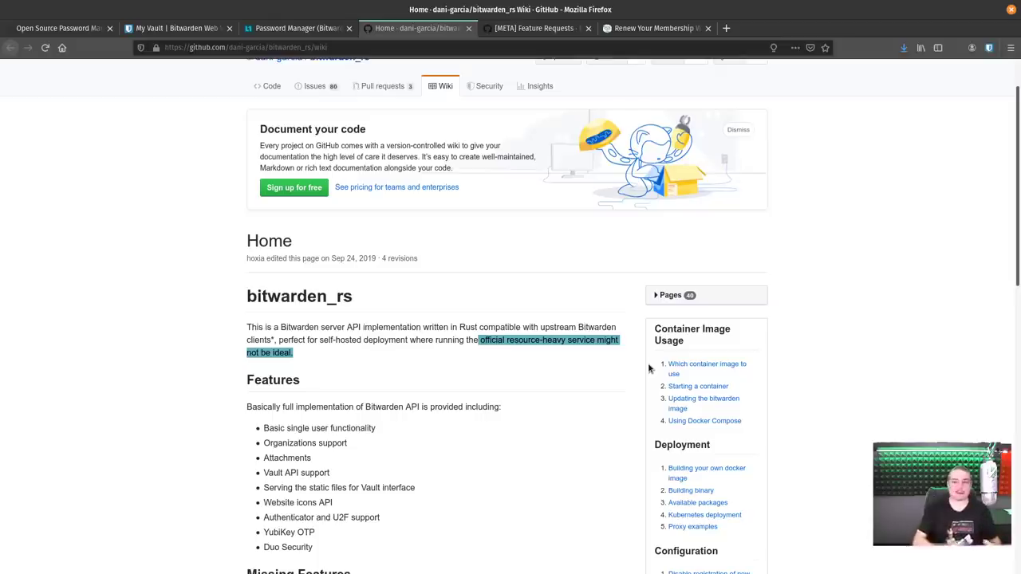
pyautogui.scroll(2, 649, 368)
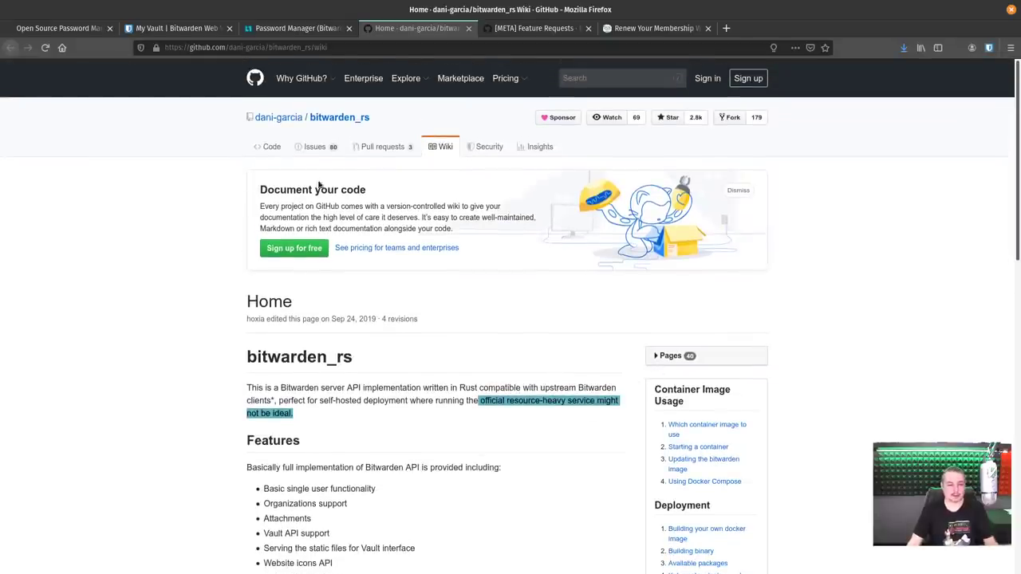
pyautogui.moveTo(277, 119)
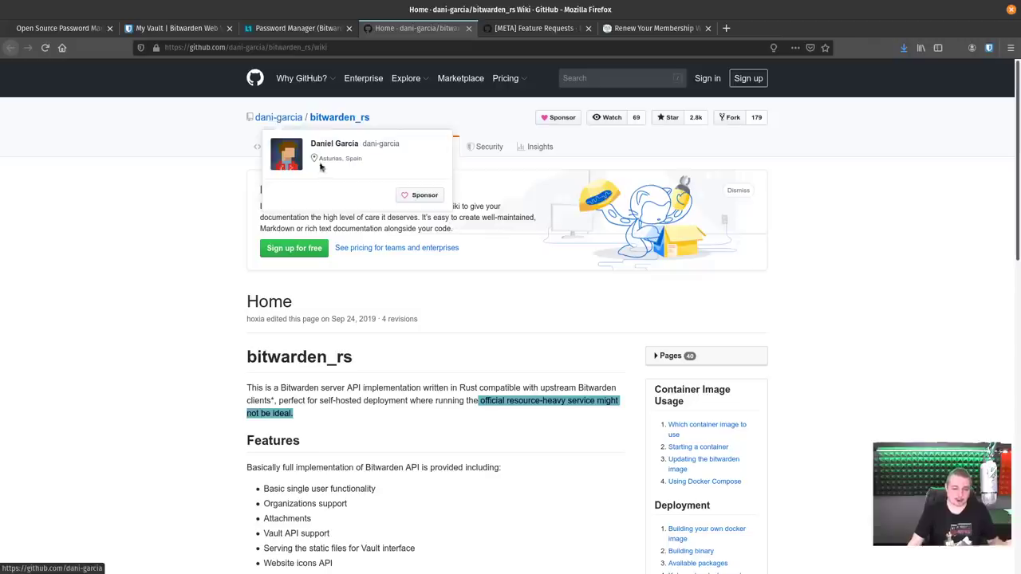
pyautogui.click(169, 274)
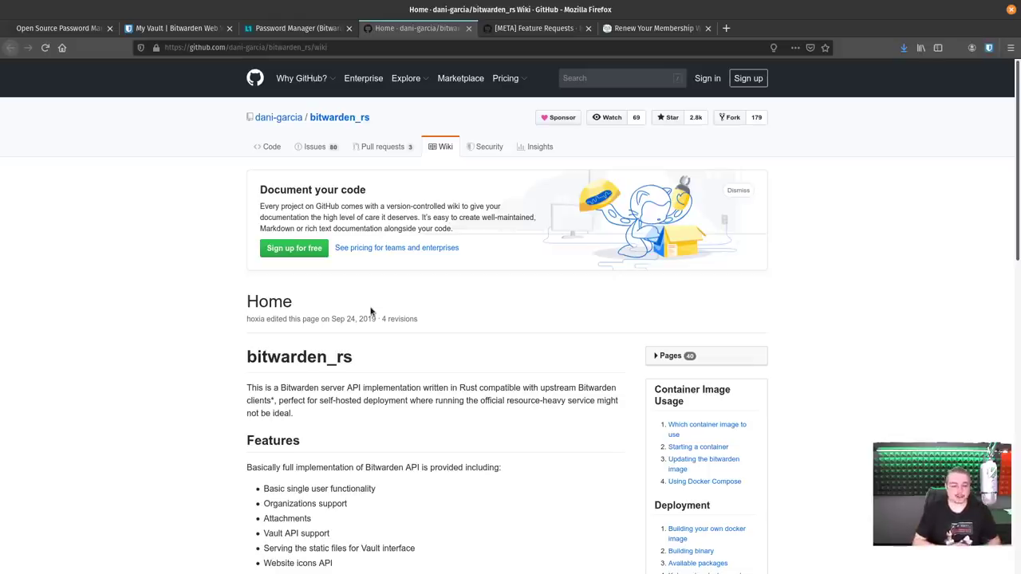
pyautogui.scroll(-10, 451, 294)
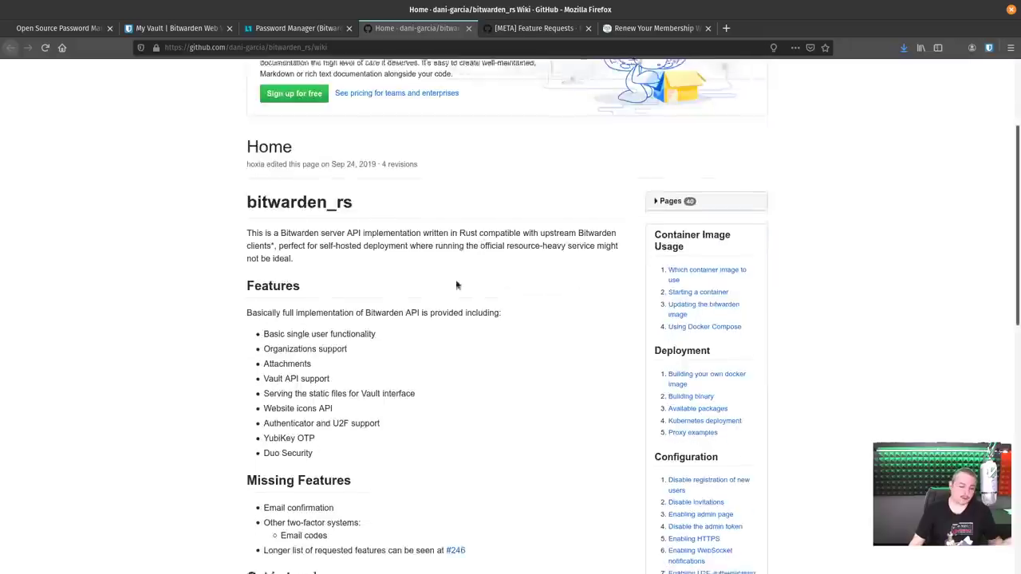
pyautogui.scroll(10, 450, 294)
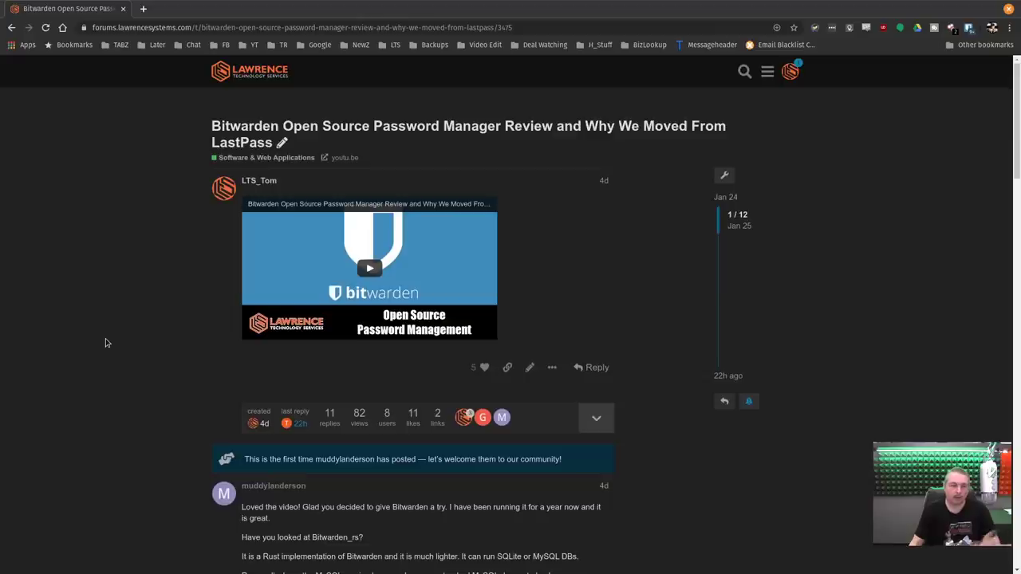
# Scroll through the bitwarden_rs replies in the Bitwarden review thread, down to the last post.
pyautogui.scroll(-5, 105, 343)
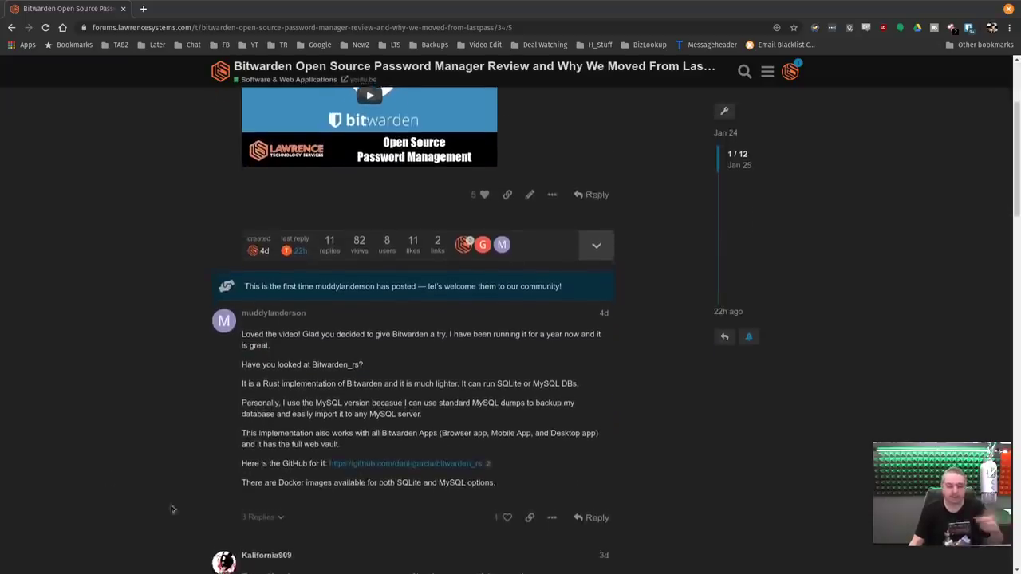
pyautogui.scroll(-14, 277, 504)
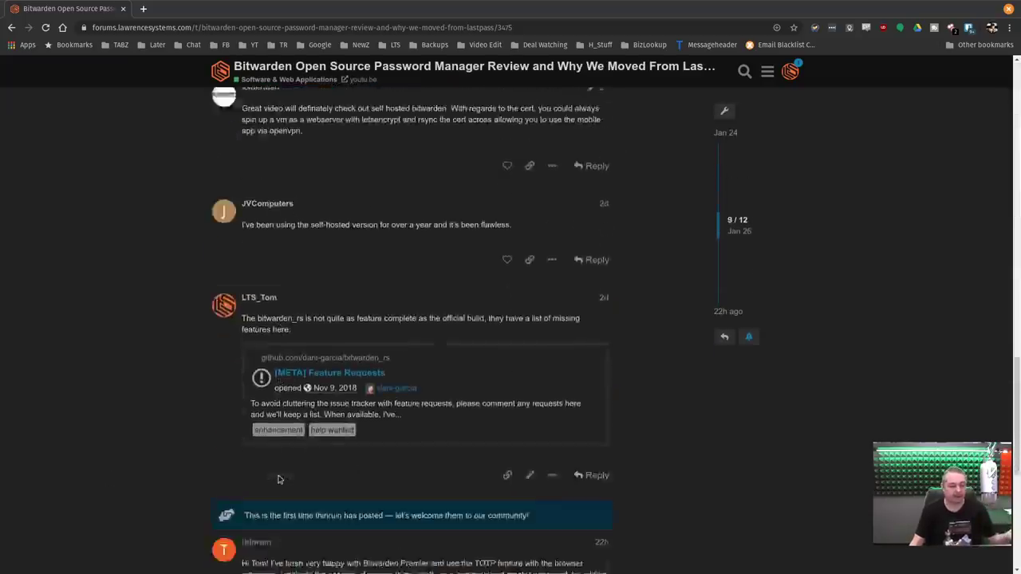
pyautogui.scroll(-2, 277, 481)
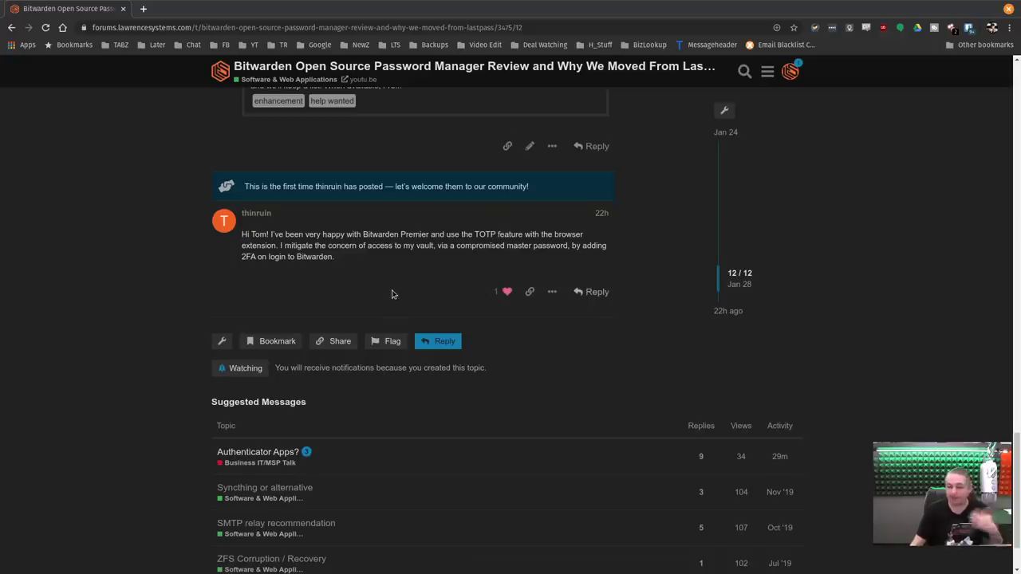
pyautogui.scroll(2, 391, 292)
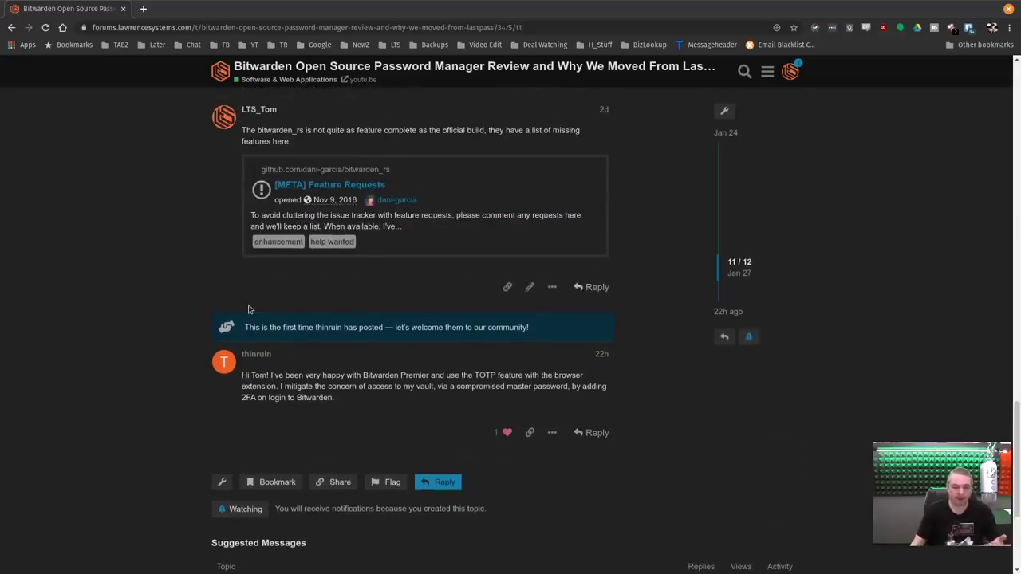
pyautogui.scroll(10, 837, 446)
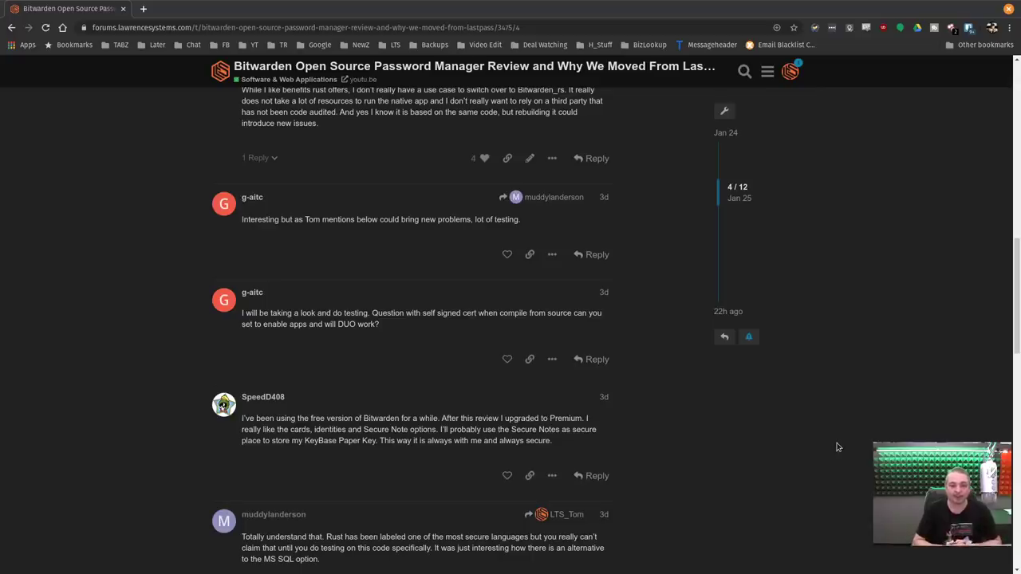
pyautogui.scroll(-5, 837, 447)
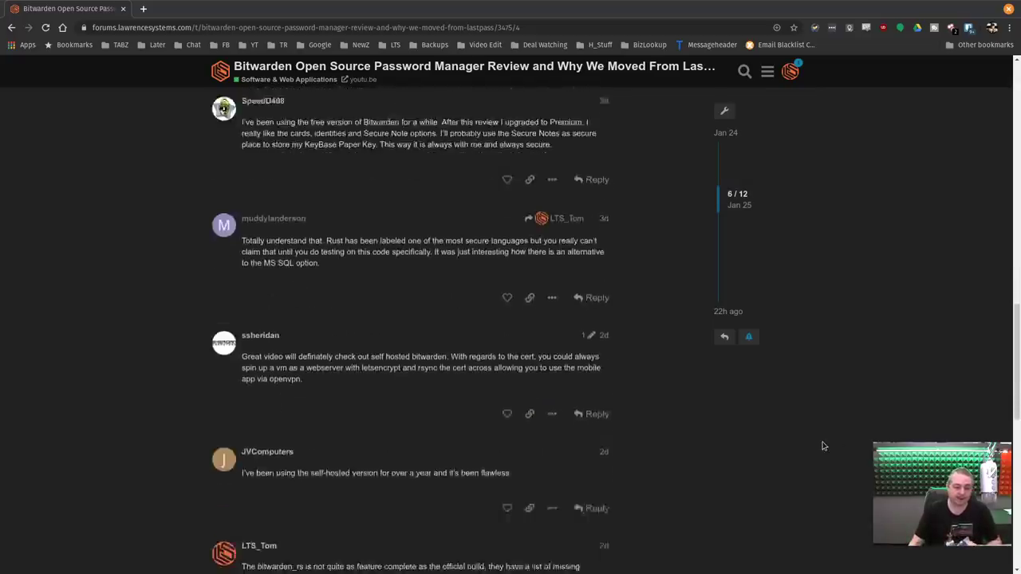
pyautogui.scroll(-10, 759, 453)
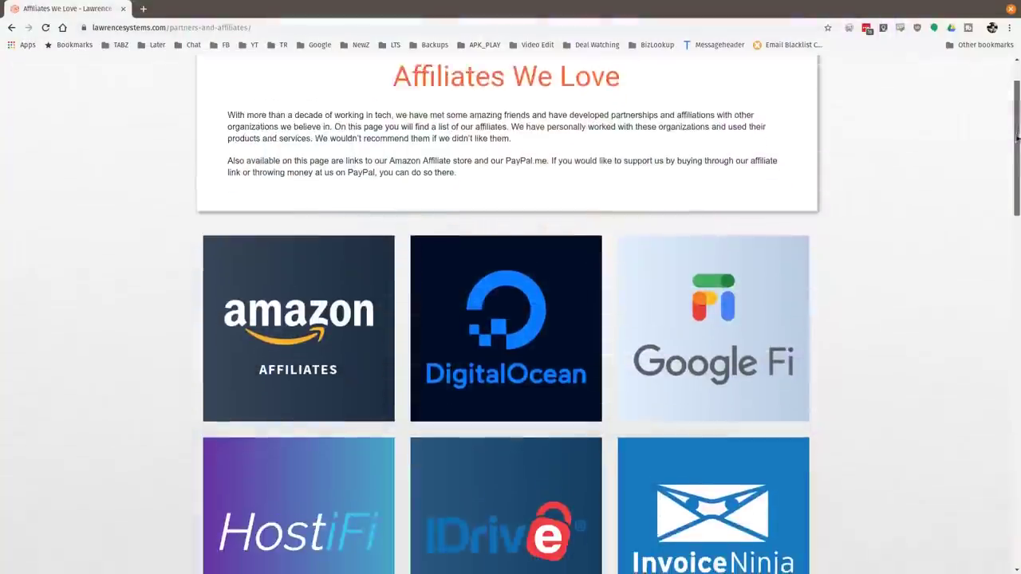
# Scroll the Affiliates We Love grid down to partners like Linode, Netgate and TubeBuddy.
pyautogui.scroll(-3, 1010, 200)
pyautogui.moveTo(1010, 200); pyautogui.dragTo(1004, 303)
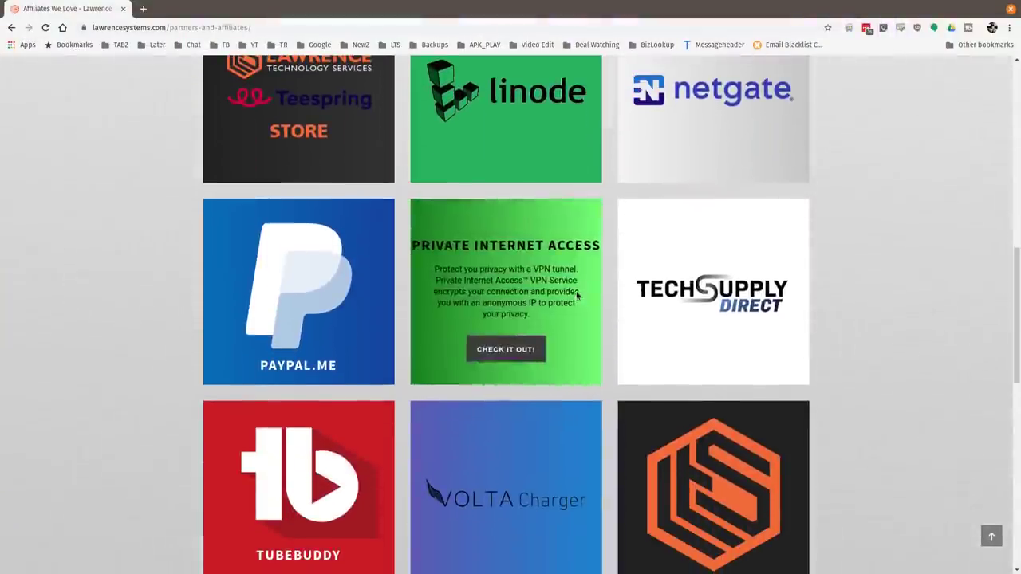